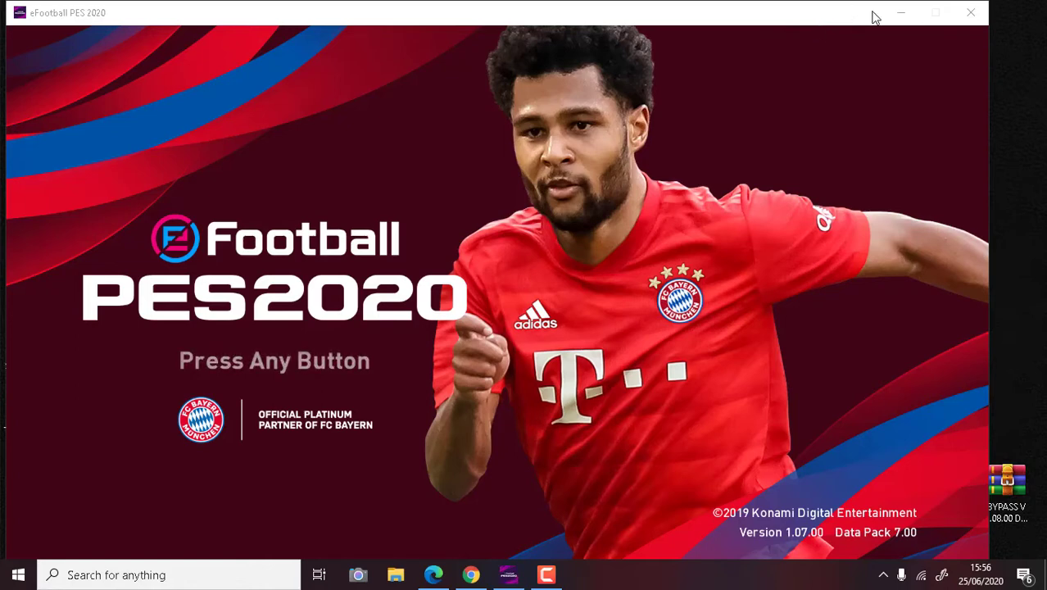
# - Close the game and open the PES2020 DLC 7 KE DLC8 folder on local disk D in File Explorer
pyautogui.click(973, 14)
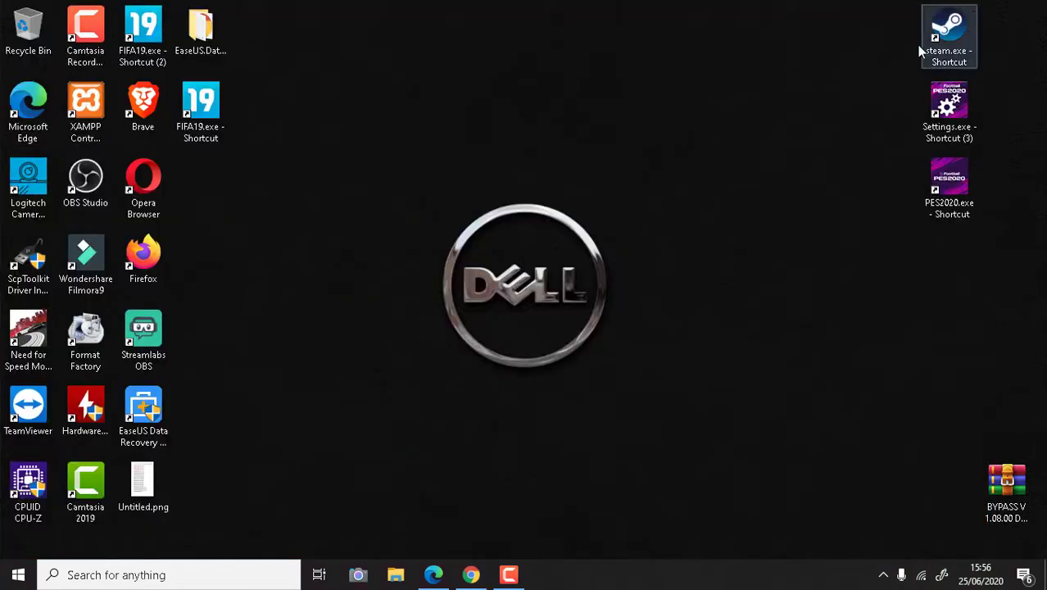
pyautogui.click(395, 574)
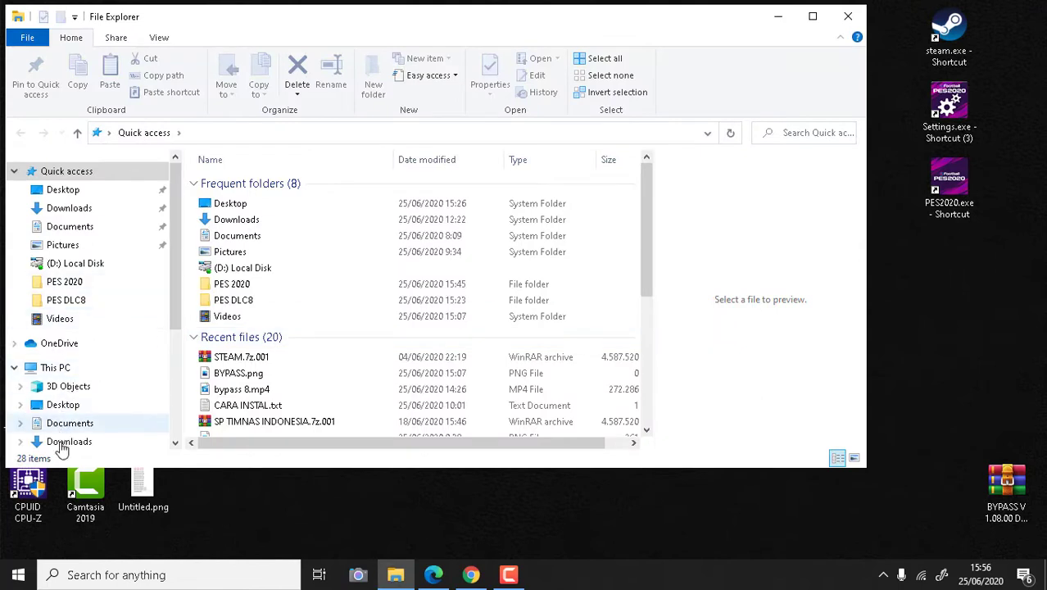
pyautogui.scroll(-1, 29, 430)
pyautogui.scroll(-1, 72, 443)
pyautogui.click(66, 410)
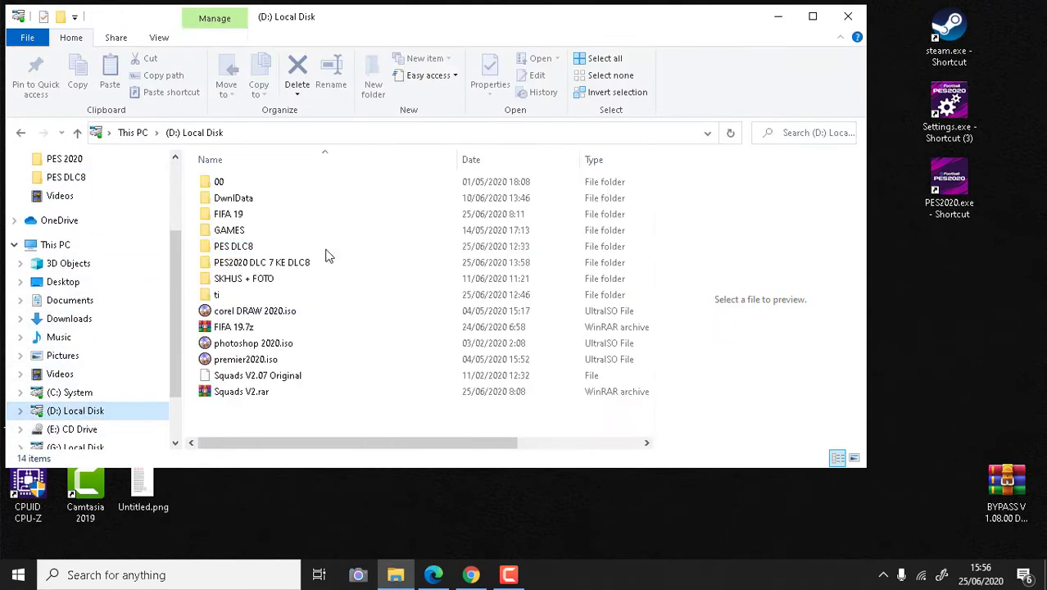
pyautogui.doubleClick(256, 262)
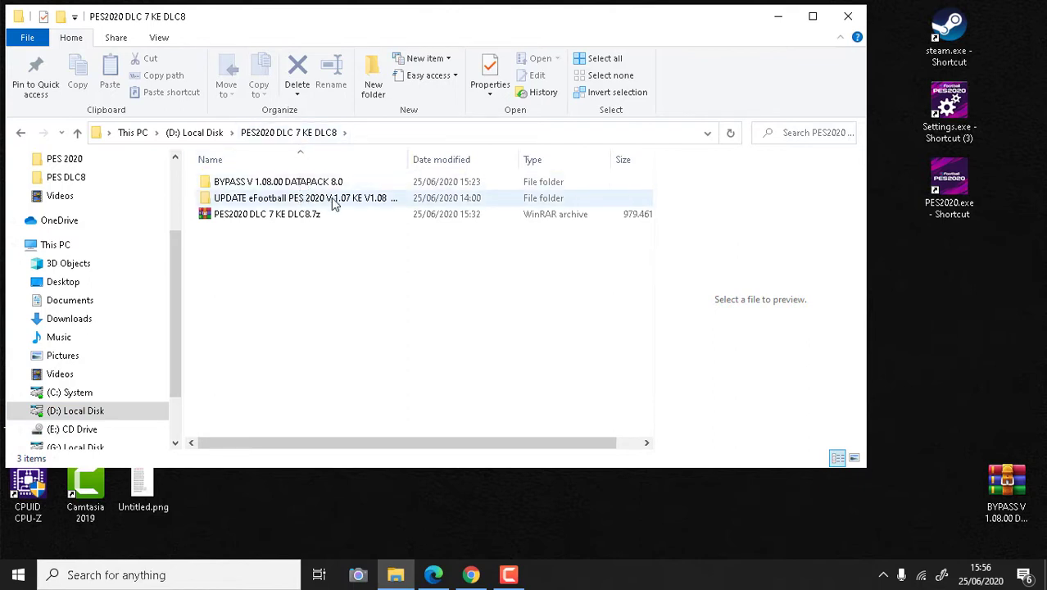
# - Widen the Name column to show the full folder names and check the update folder and the PES2020 DLC 7 KE DLC8.7z archive
pyautogui.moveTo(409, 159); pyautogui.dragTo(532, 159)
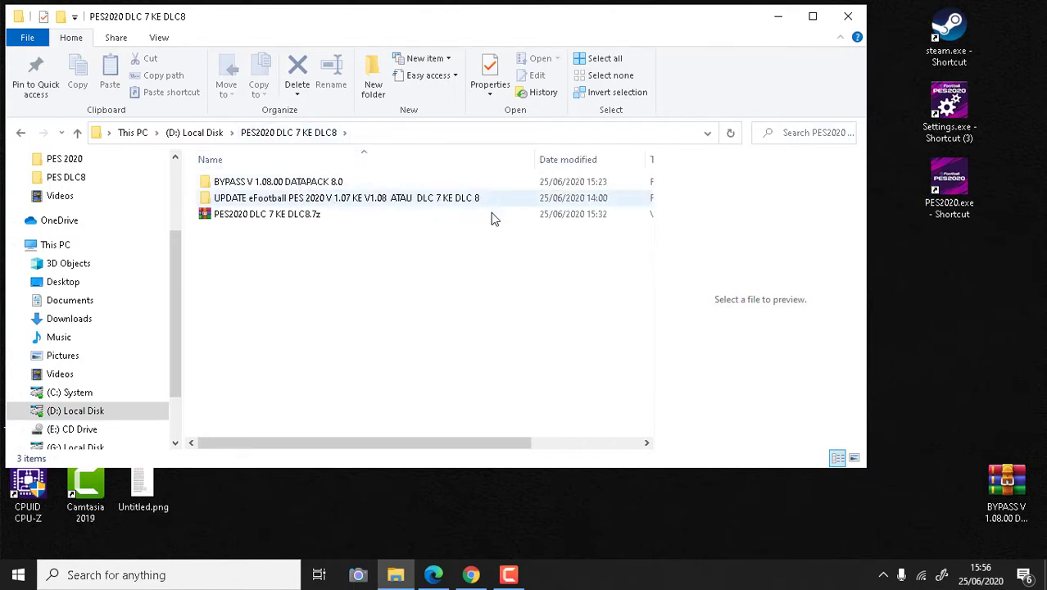
pyautogui.click(317, 199)
pyautogui.click(287, 214)
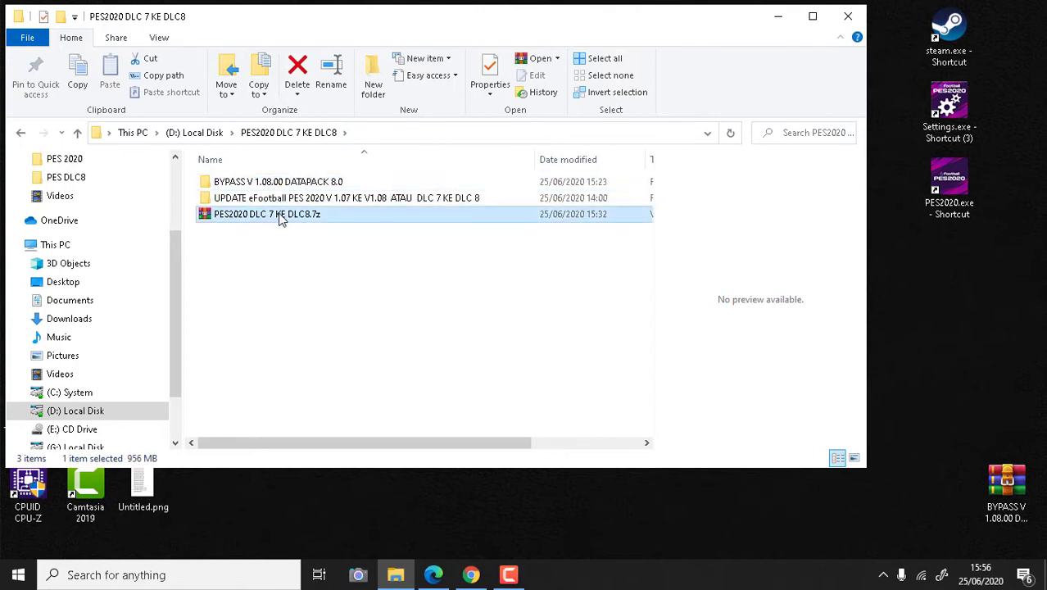
pyautogui.click(277, 263)
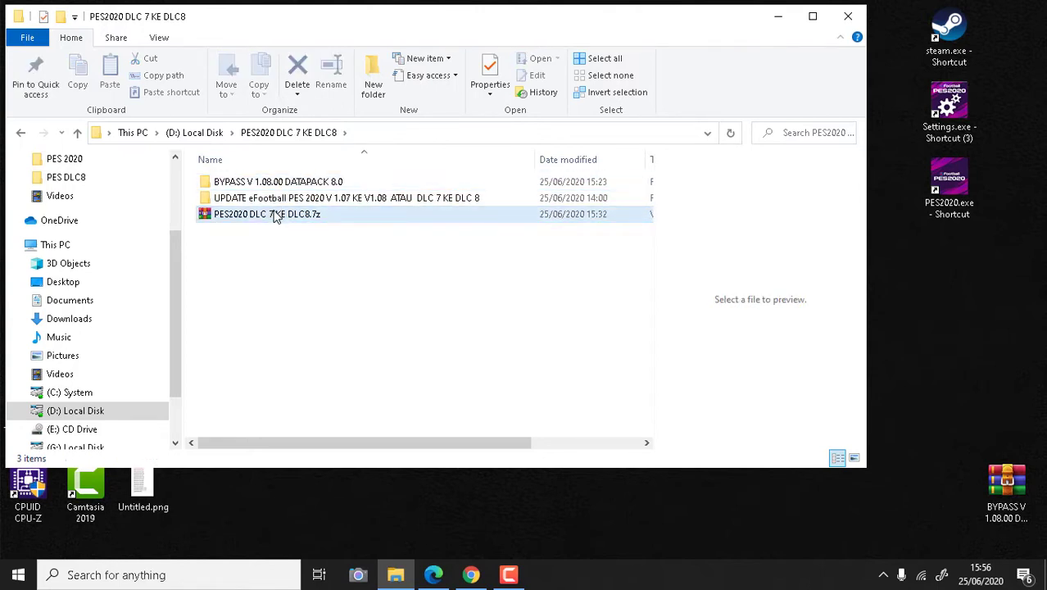
# - Open the PES2020 DLC 7 KE DLC8.7z archive, examine its bypass and update folders with full names shown, and close it
pyautogui.click(275, 216)
pyautogui.doubleClick(274, 216)
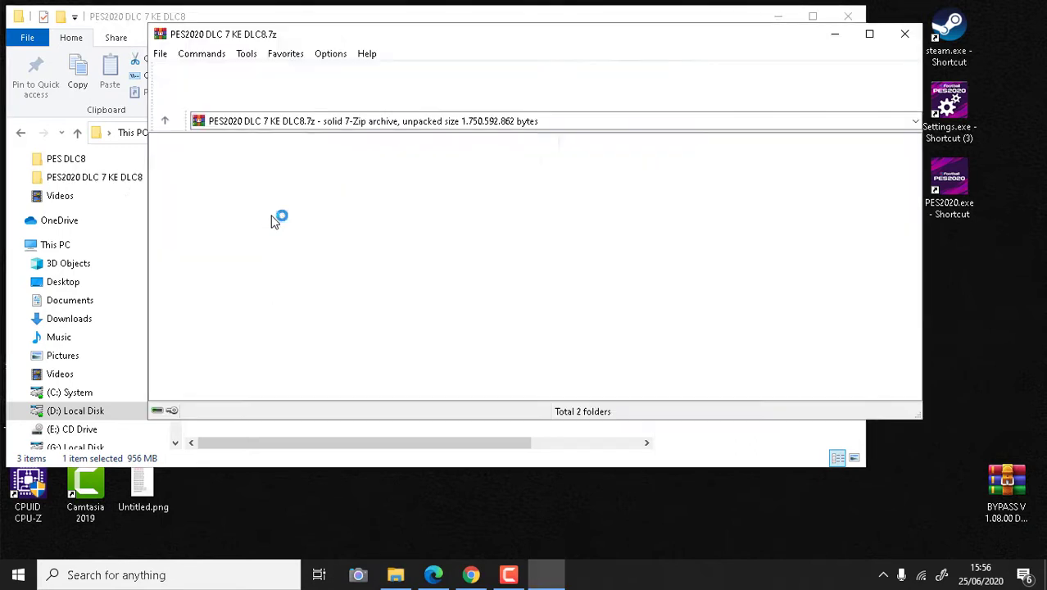
pyautogui.click(249, 175)
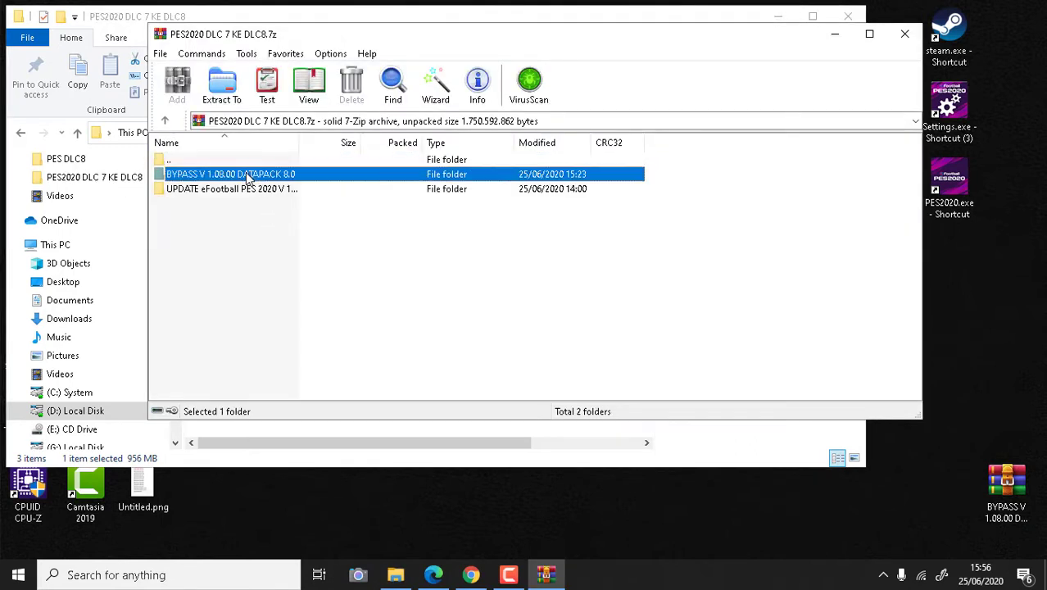
pyautogui.click(195, 191)
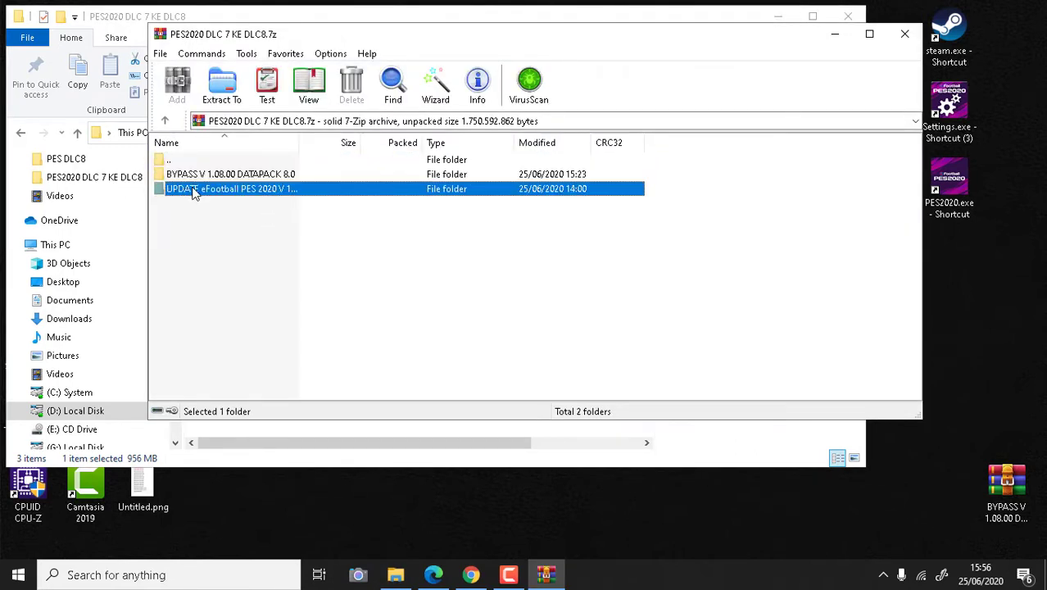
pyautogui.moveTo(338, 144); pyautogui.dragTo(496, 144)
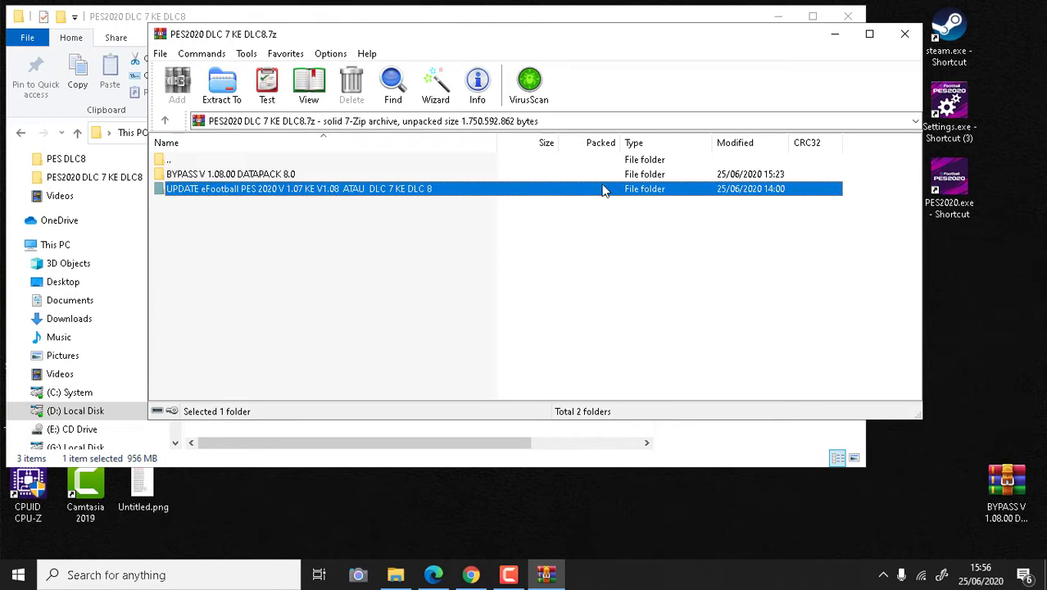
pyautogui.click(904, 34)
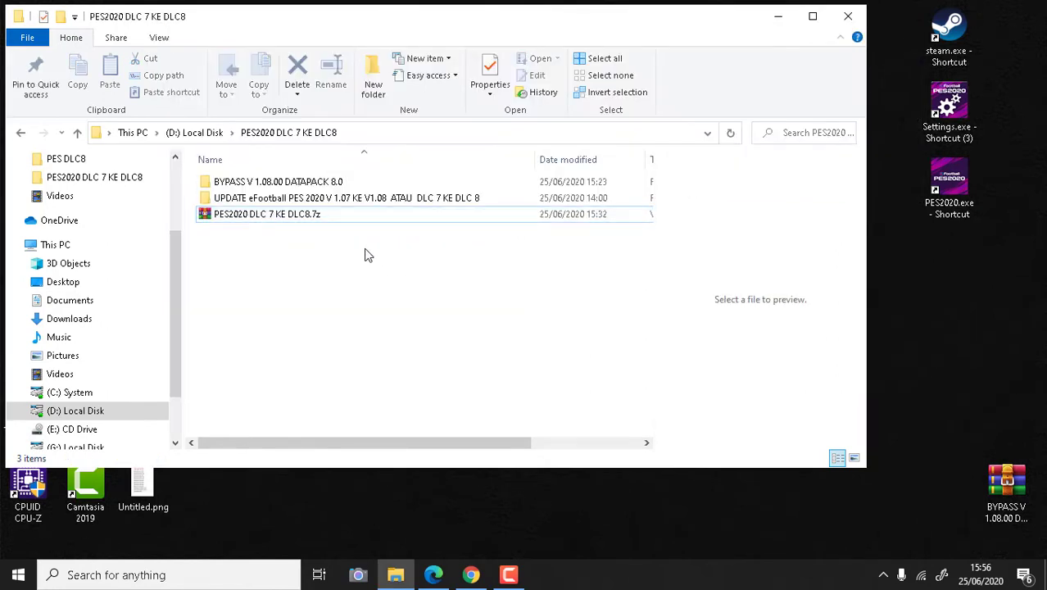
# - Open the save folder inside the account folder of eFootball PES 2020, under KONAMI in Documents
pyautogui.click(57, 301)
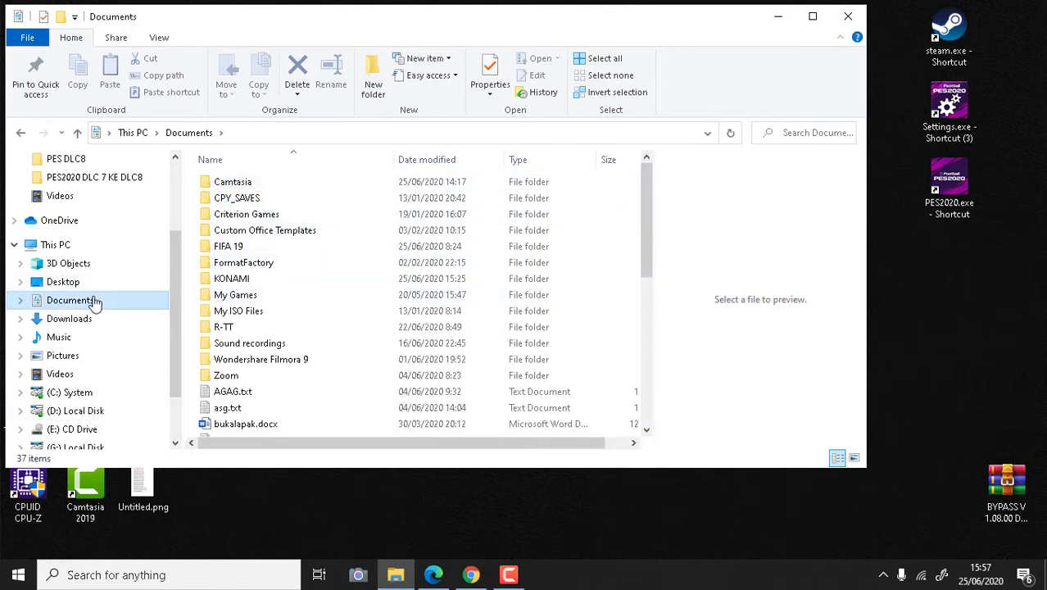
pyautogui.doubleClick(234, 283)
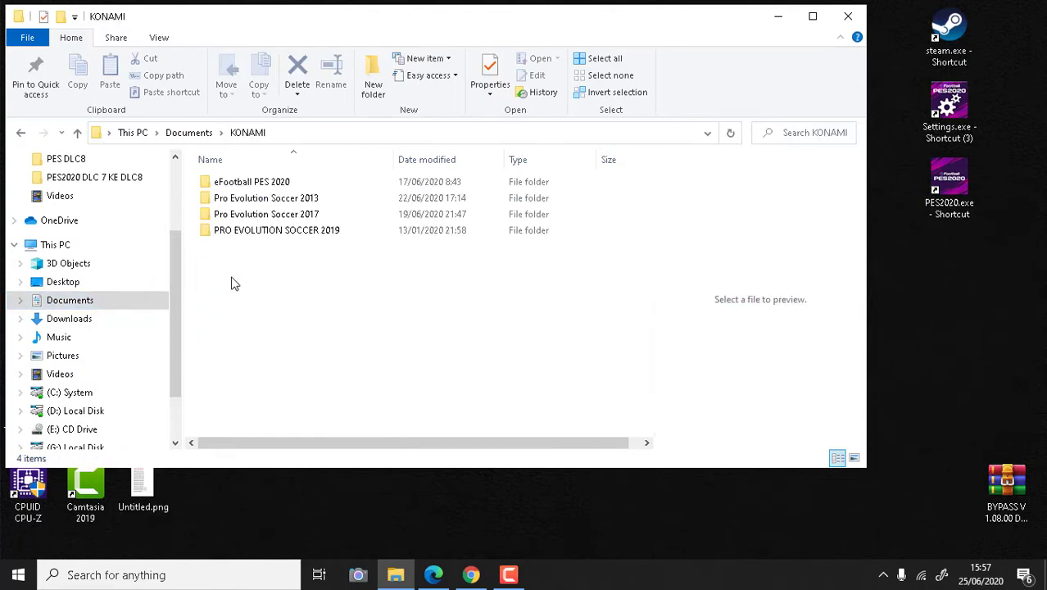
pyautogui.doubleClick(240, 187)
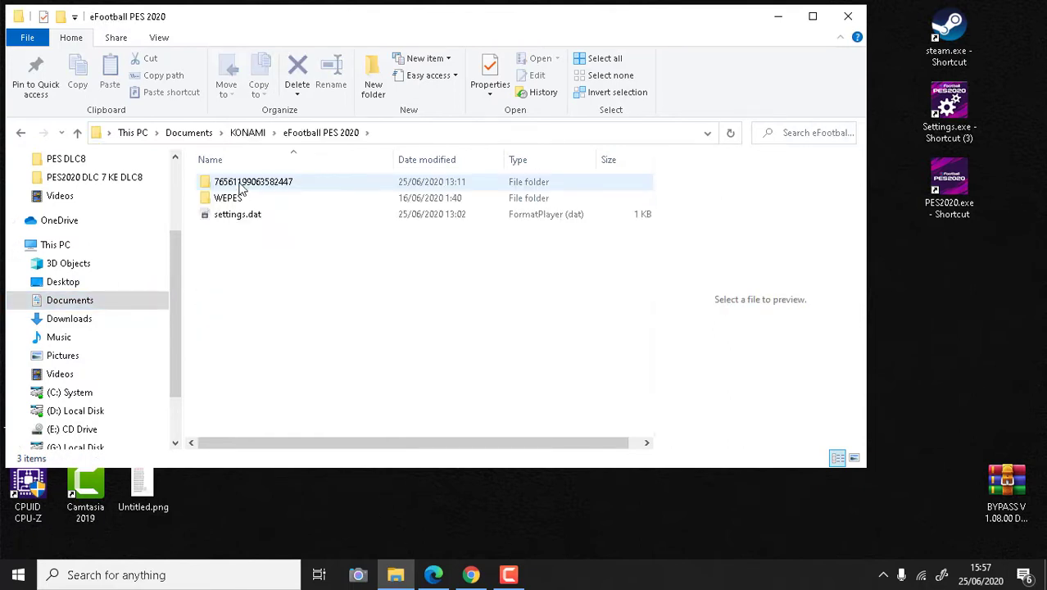
pyautogui.doubleClick(242, 183)
pyautogui.click(242, 184)
pyautogui.press('Return')
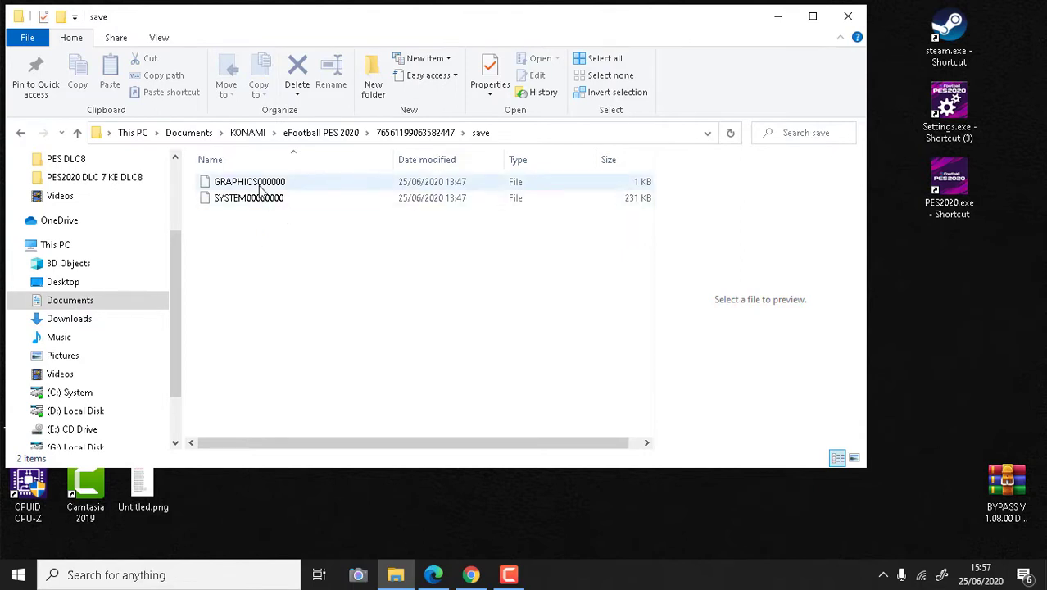
# - Check the EDIT00000000 file in the account folder and the GRAPHICS000000 file in its save subfolder
pyautogui.click(420, 138)
pyautogui.click(267, 200)
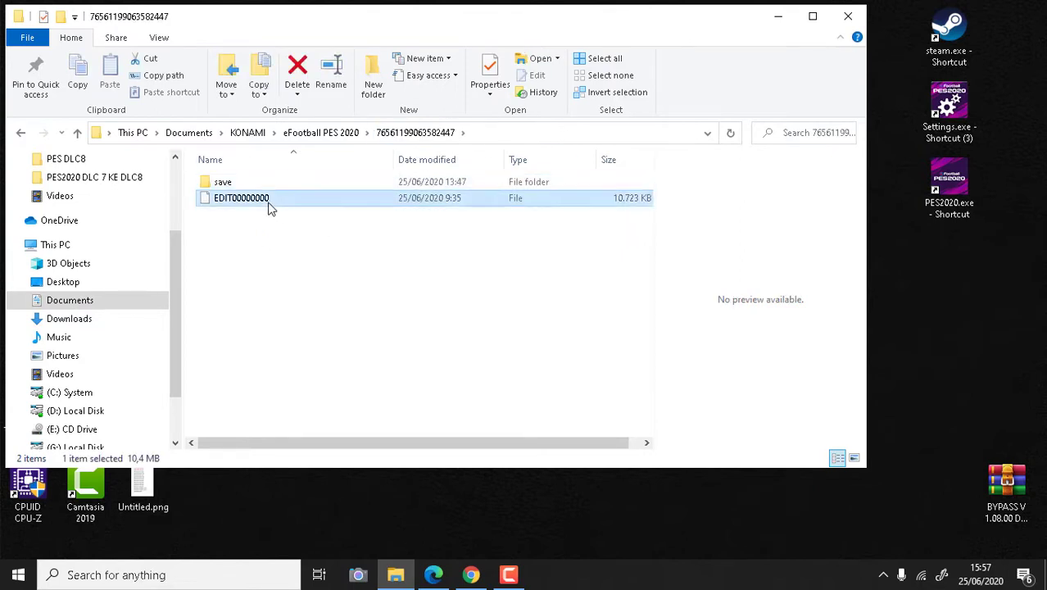
pyautogui.click(256, 187)
pyautogui.press('Return')
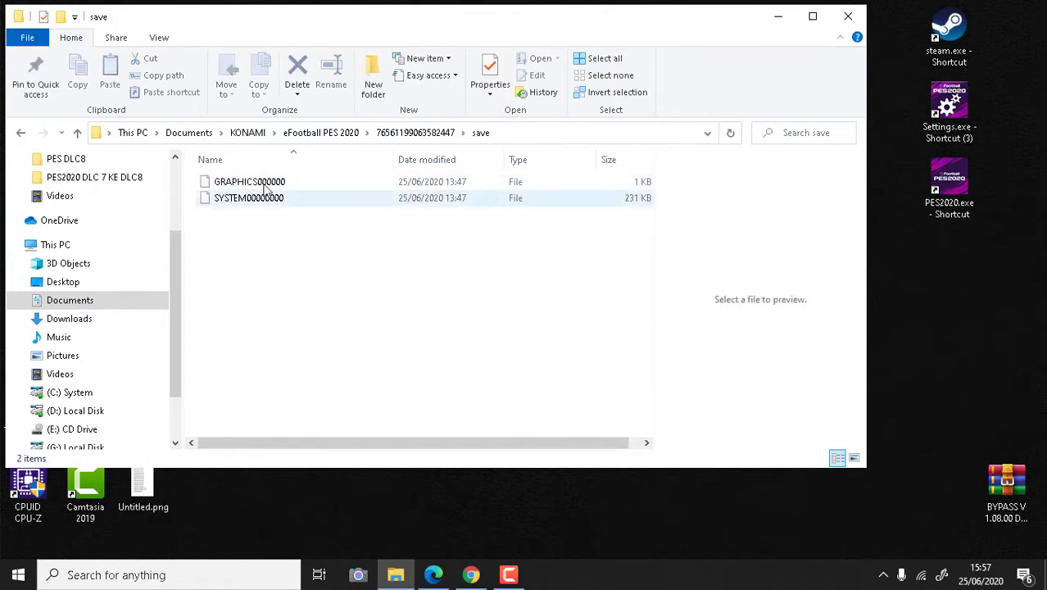
pyautogui.press('Down')
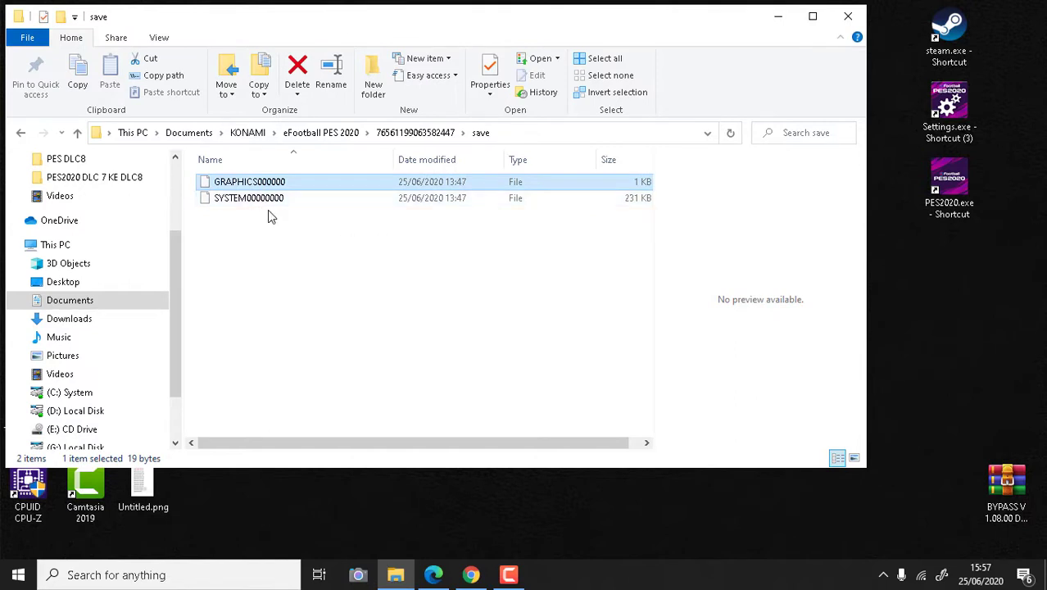
# - Copy everything in the UPDATE eFootball PES 2020 V 1.07 KE V1.08 folder, inside PES2020 DLC 7 KE DLC8 on local disk D
pyautogui.click(92, 415)
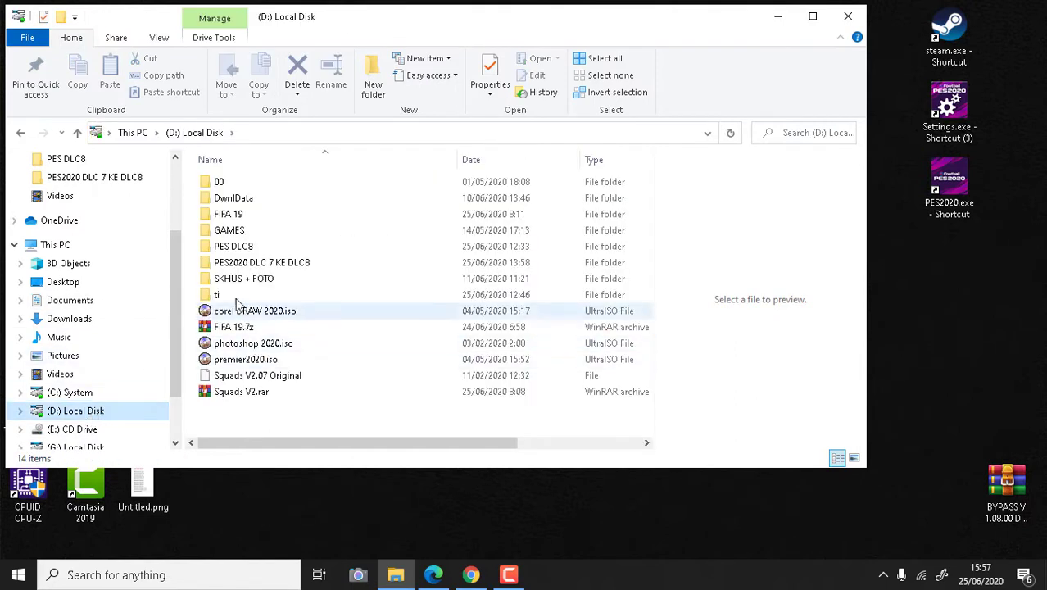
pyautogui.doubleClick(260, 262)
pyautogui.click(257, 199)
pyautogui.doubleClick(262, 181)
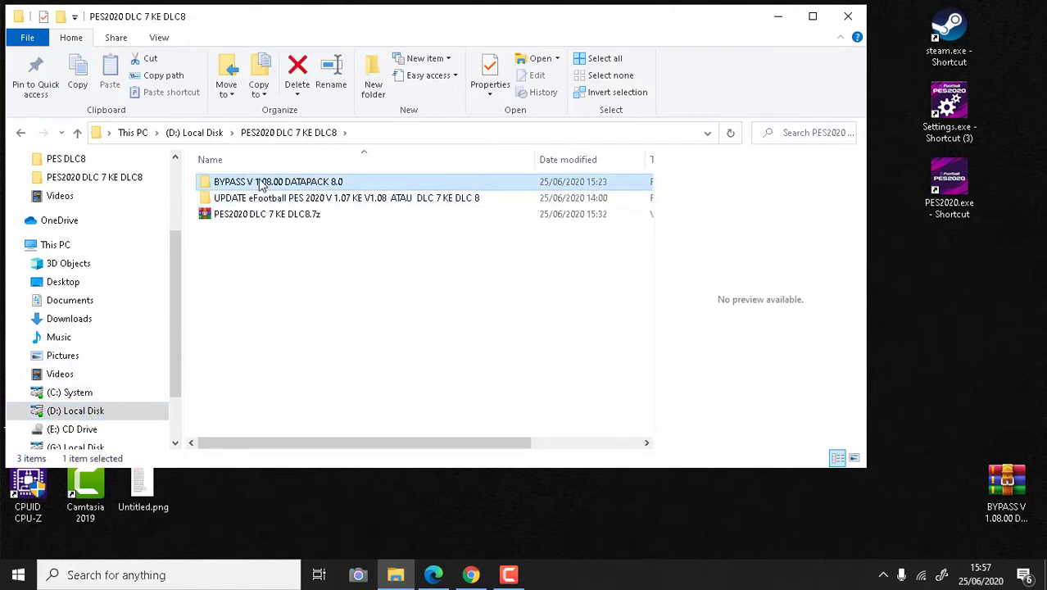
pyautogui.click(21, 134)
pyautogui.click(244, 199)
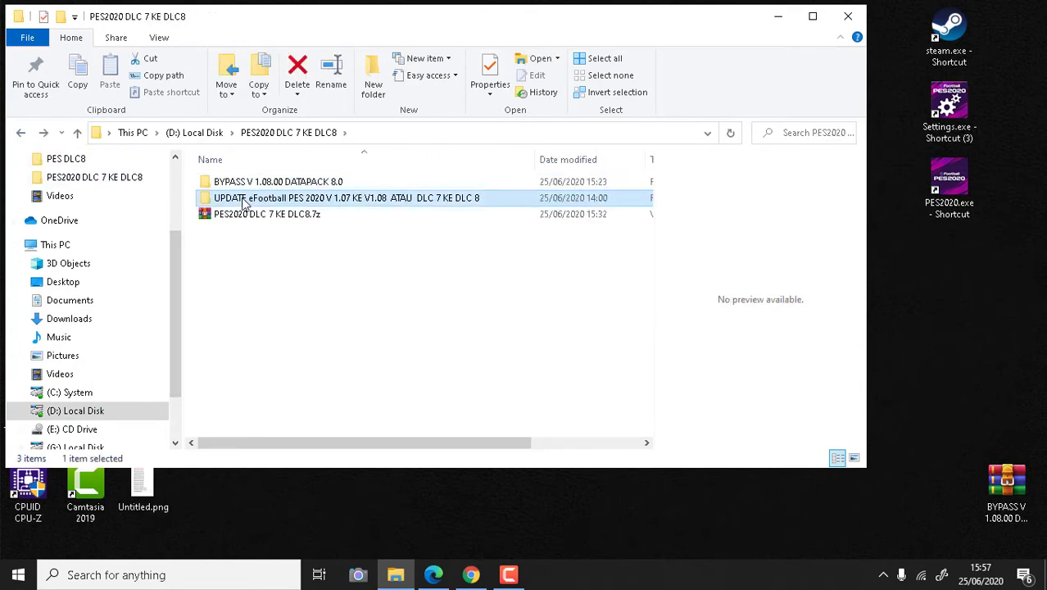
pyautogui.doubleClick(362, 200)
pyautogui.click(268, 279)
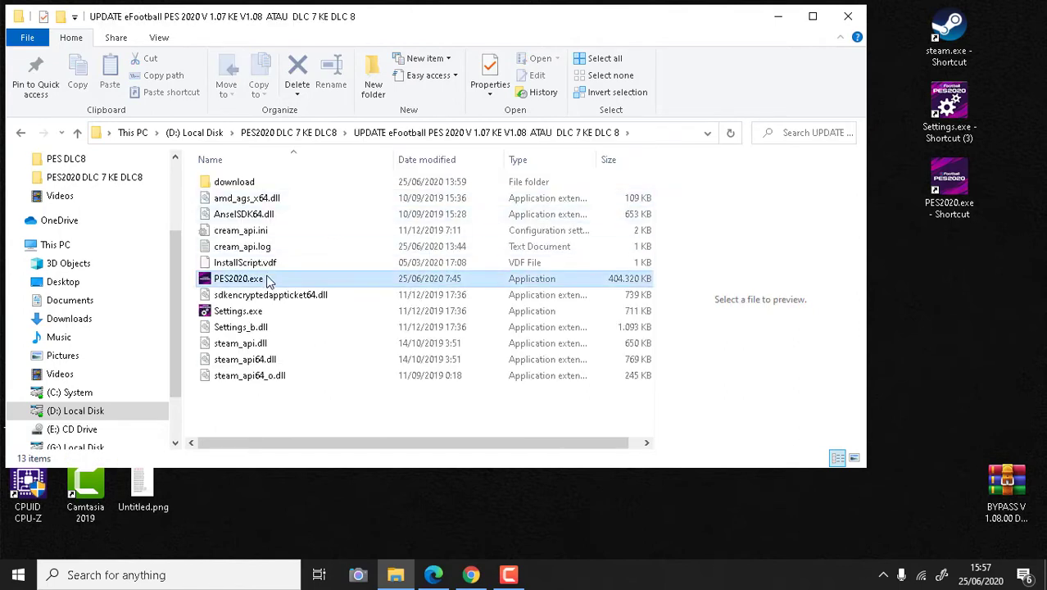
pyautogui.hotkey('ctrl', 'a')
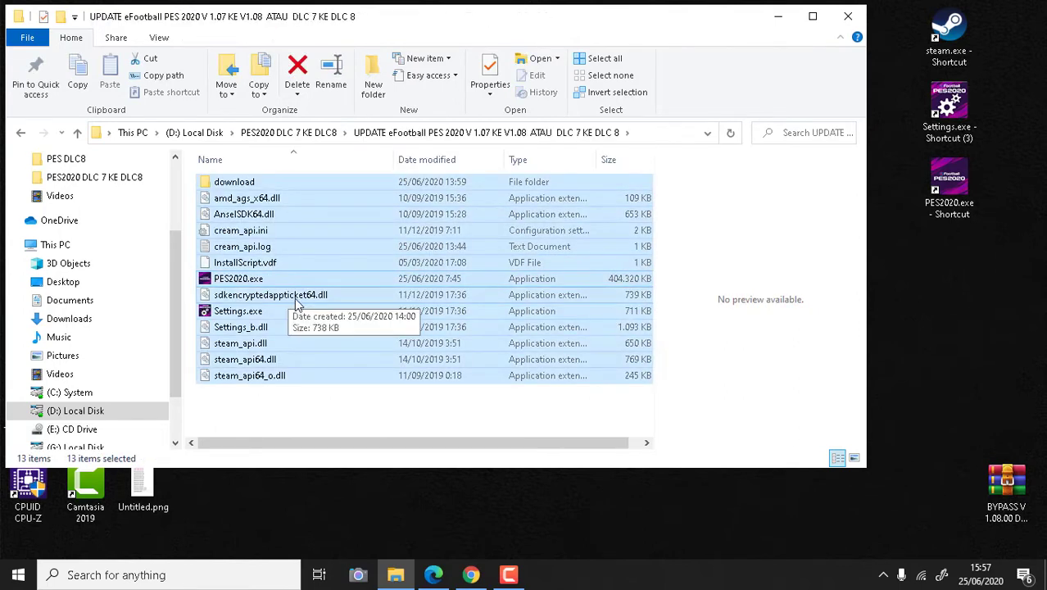
pyautogui.hotkey('ctrl', 'c')
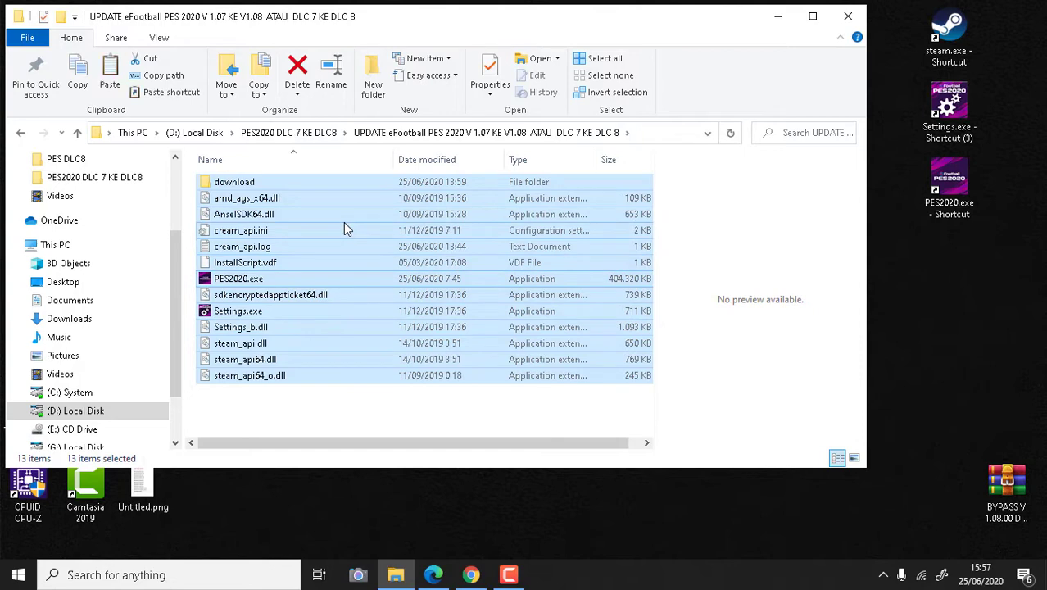
# - Open the file location of the PES2020.exe desktop shortcut and browse Program Files (x86) in the folder tree
pyautogui.rightClick(949, 185)
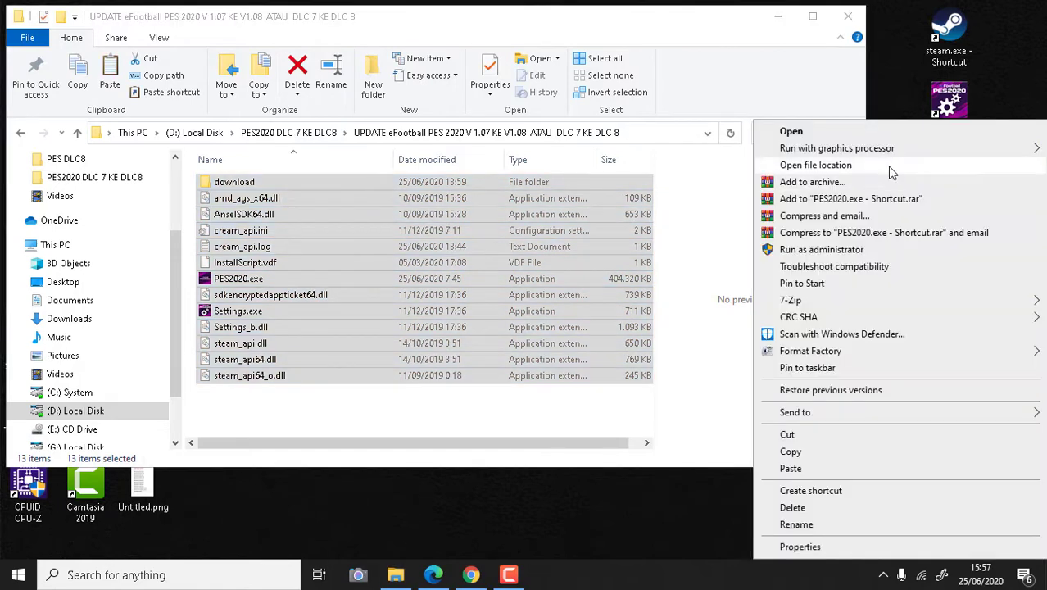
pyautogui.click(885, 166)
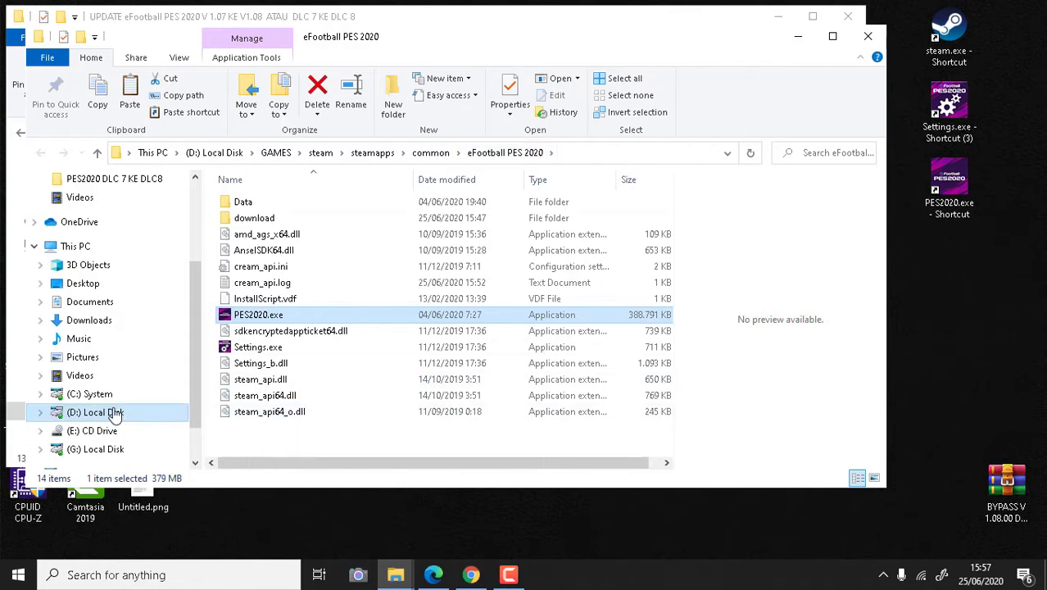
pyautogui.click(42, 395)
pyautogui.click(47, 381)
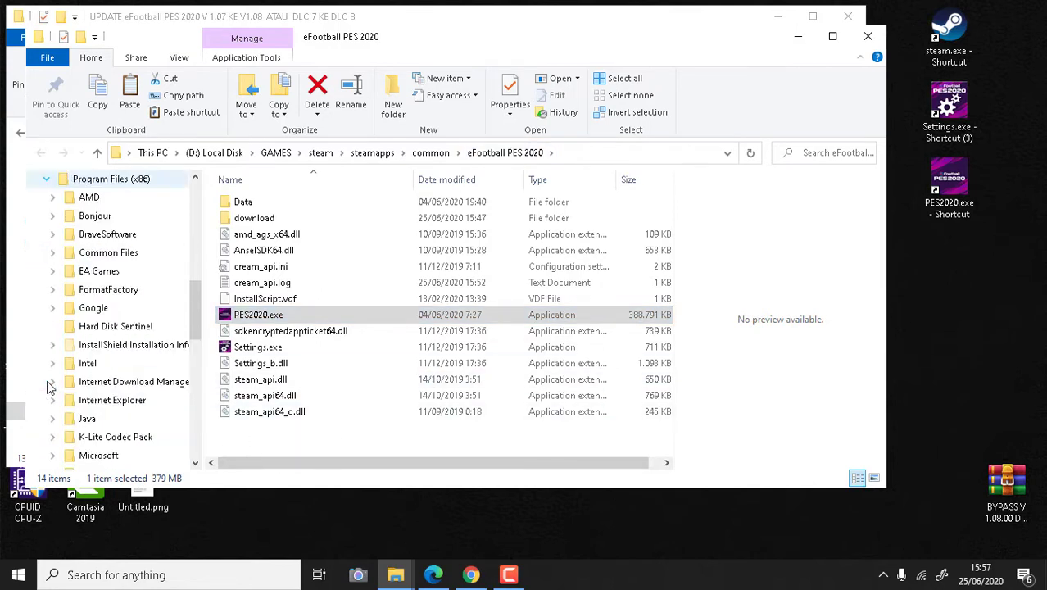
pyautogui.scroll(-4, 54, 377)
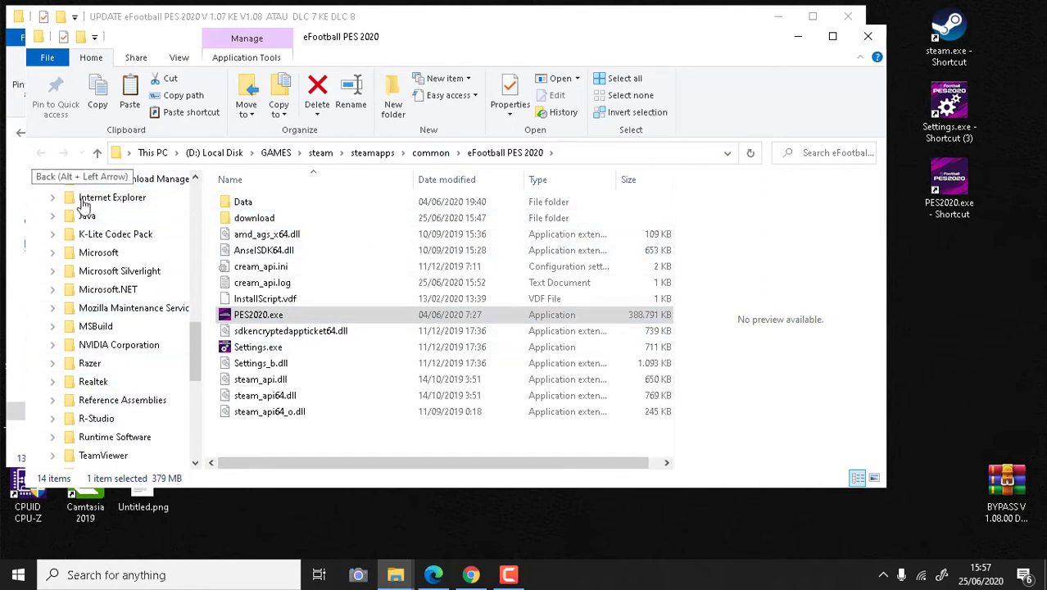
pyautogui.click(301, 422)
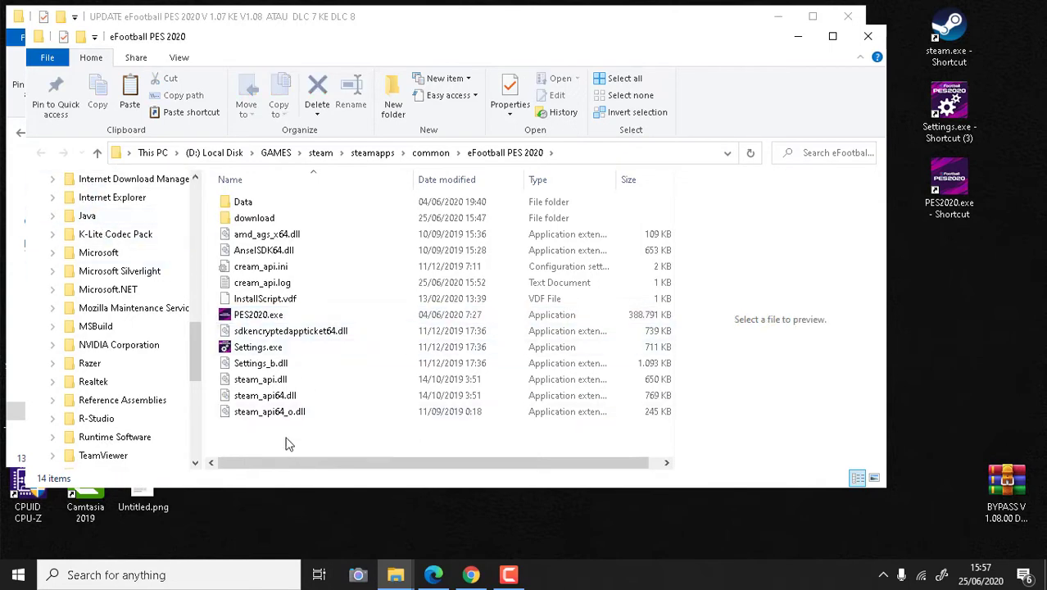
# - Examine the data pack files in the game's download folder and return to the eFootball PES 2020 folder
pyautogui.click(262, 219)
pyautogui.doubleClick(272, 219)
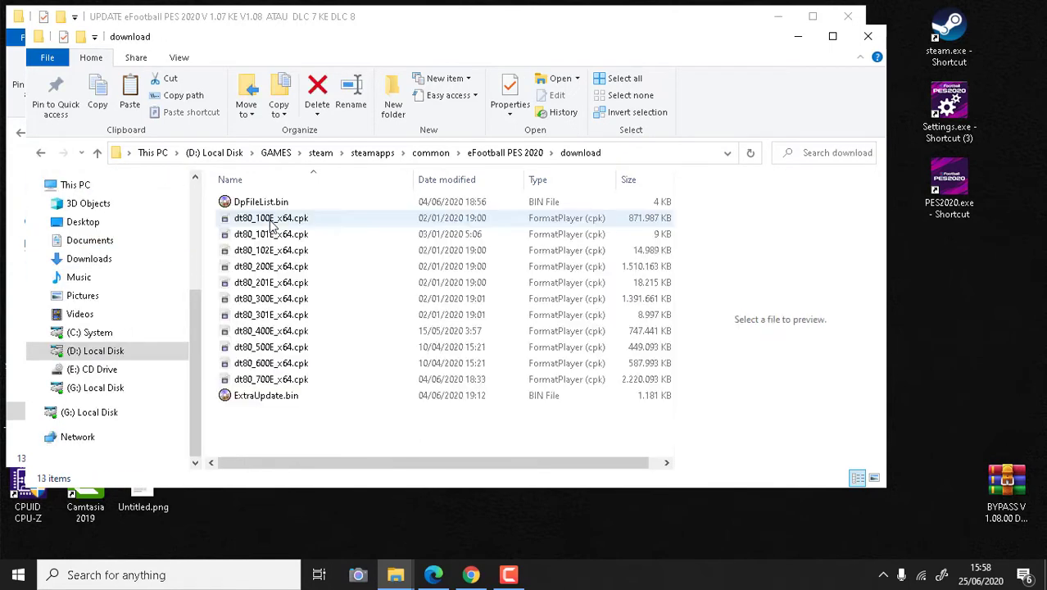
pyautogui.click(277, 207)
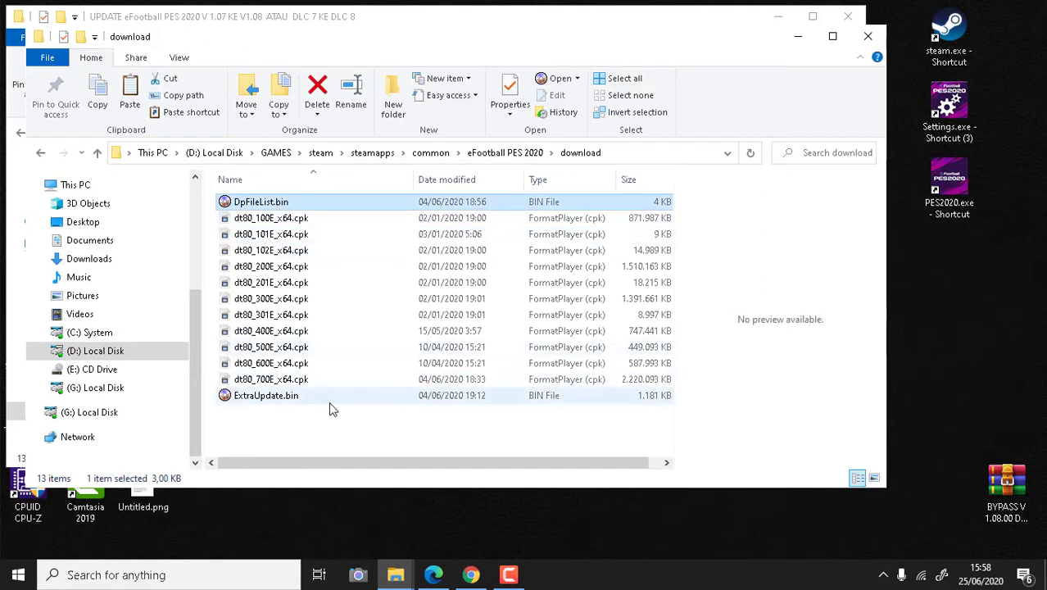
pyautogui.click(270, 219)
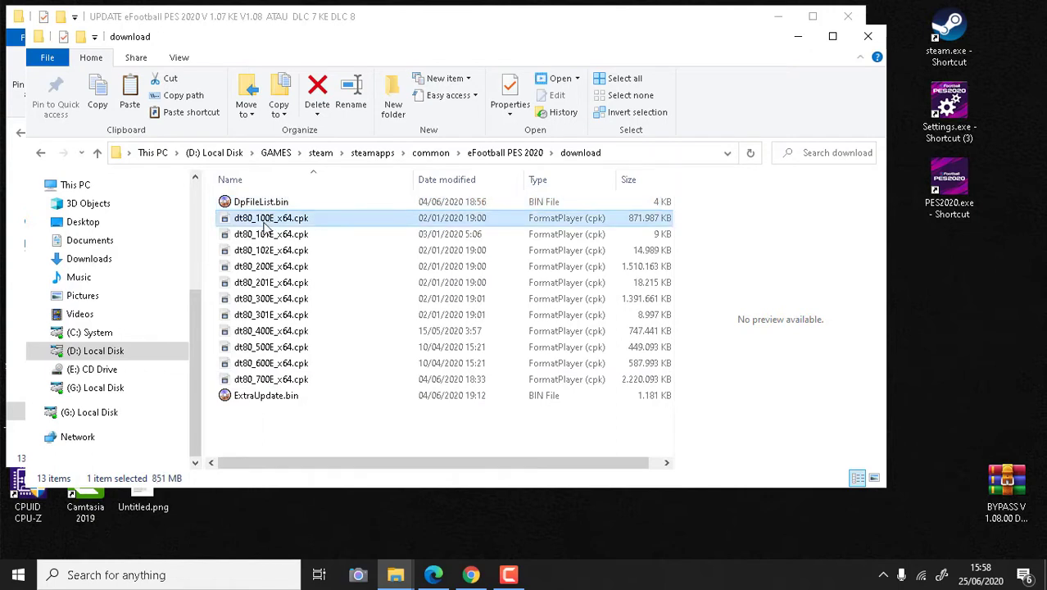
pyautogui.click(267, 382)
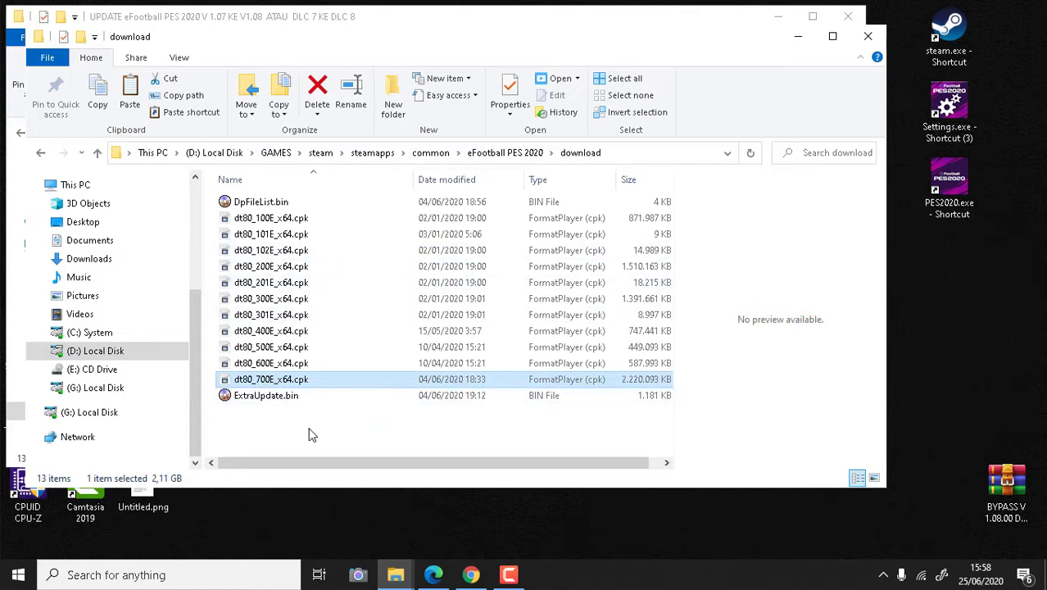
pyautogui.click(524, 154)
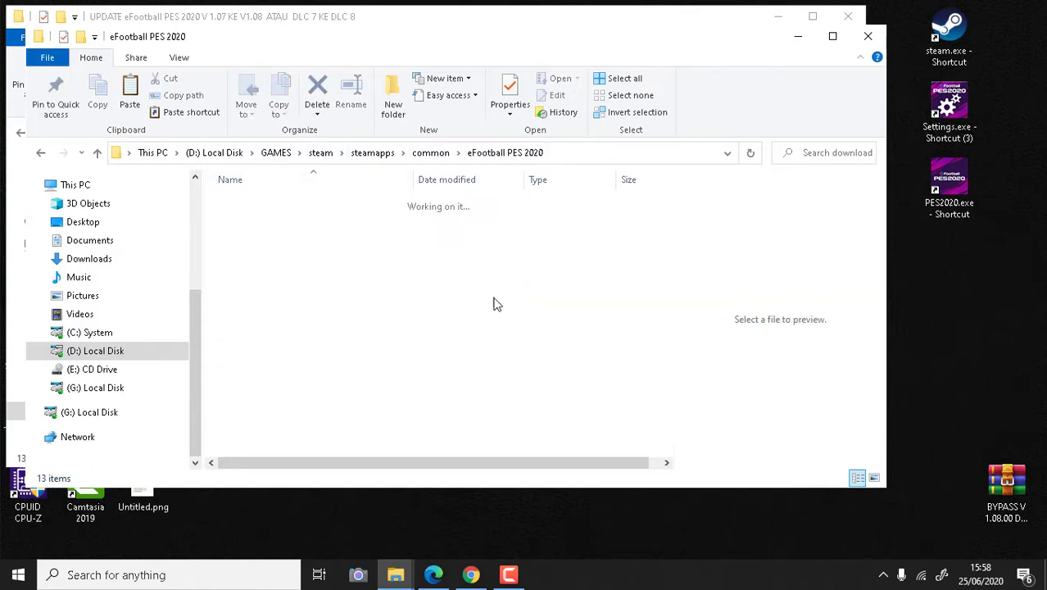
# - Paste the copied update files into the eFootball PES 2020 folder, replacing the files in the destination
pyautogui.rightClick(450, 431)
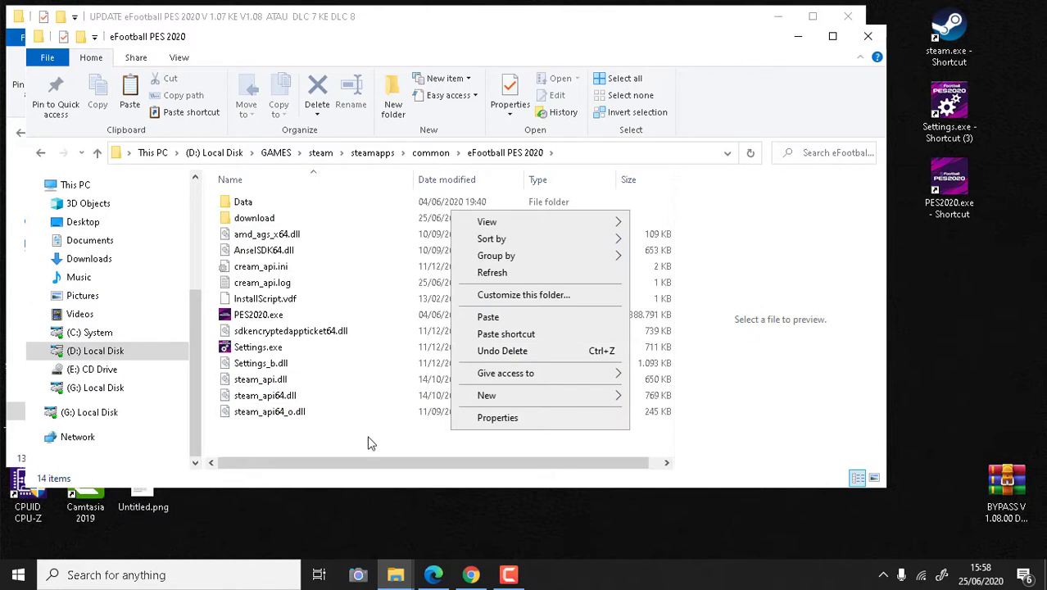
pyautogui.click(432, 333)
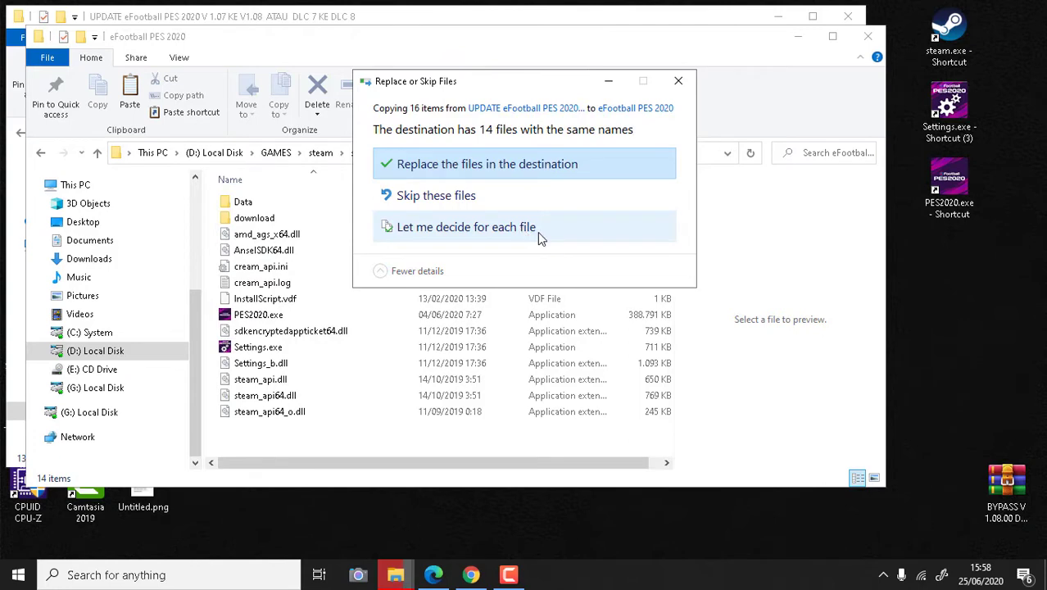
pyautogui.click(522, 165)
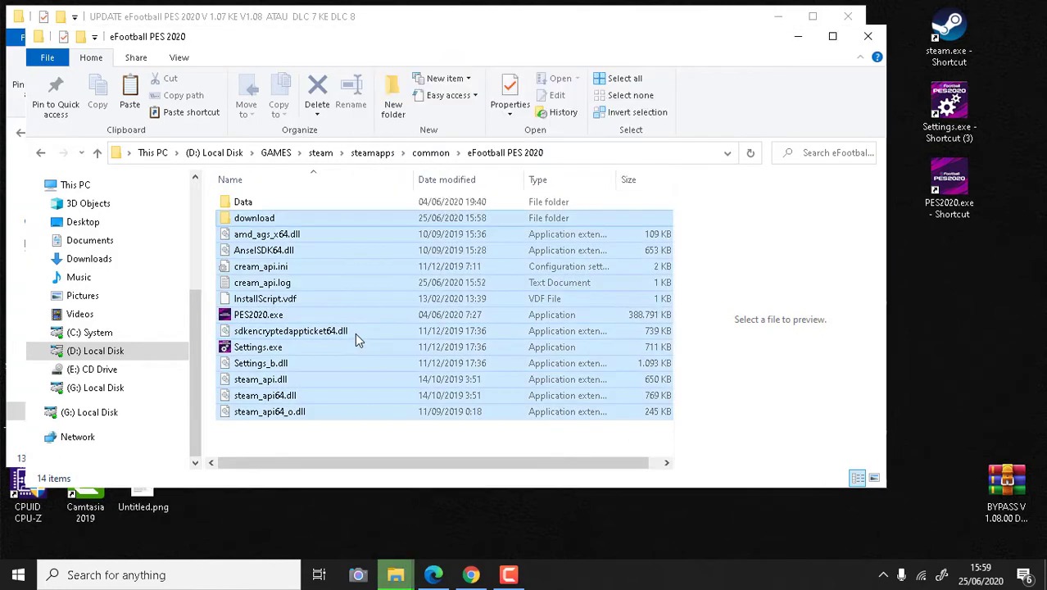
# - Check the dt80_700E_x64.cpk and dt80_800E_x64.cpk data packs in the game's download folder, and close both folder windows
pyautogui.click(297, 347)
pyautogui.doubleClick(279, 218)
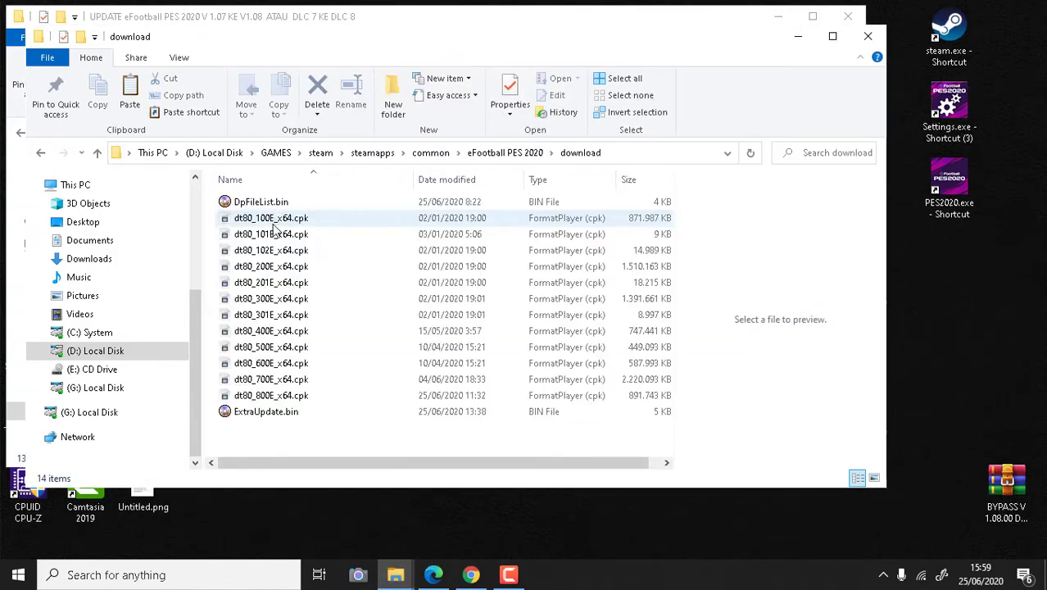
pyautogui.click(270, 381)
pyautogui.click(267, 397)
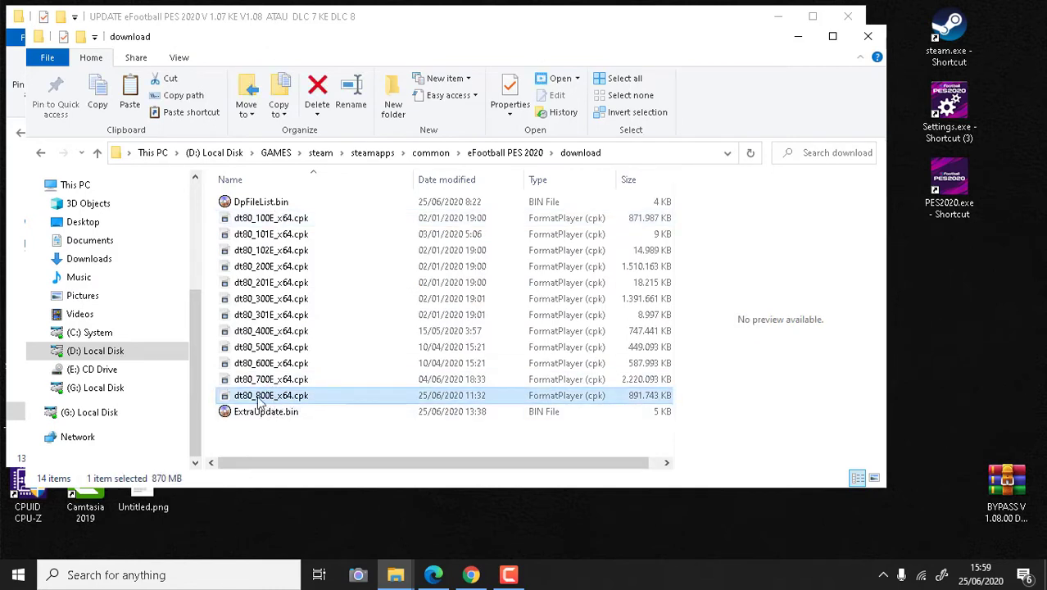
pyautogui.click(296, 435)
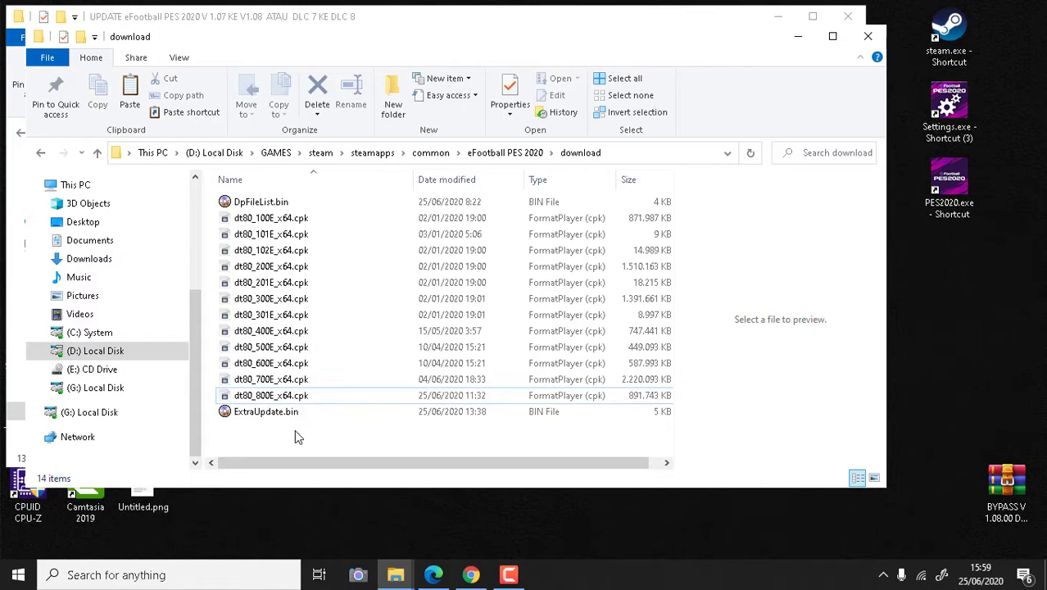
pyautogui.click(869, 35)
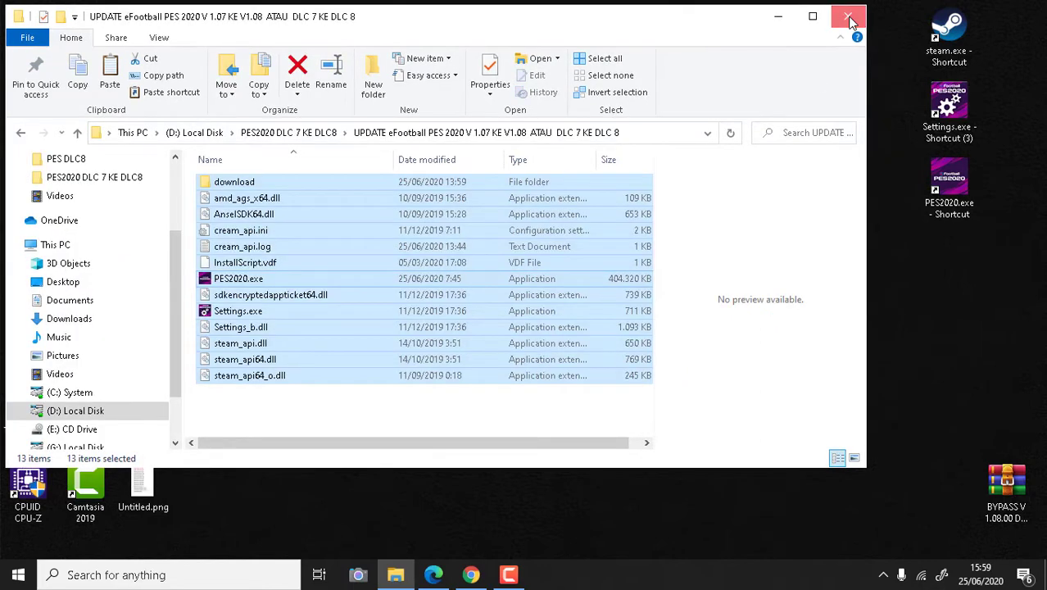
pyautogui.click(848, 16)
pyautogui.rightClick(739, 228)
pyautogui.click(762, 270)
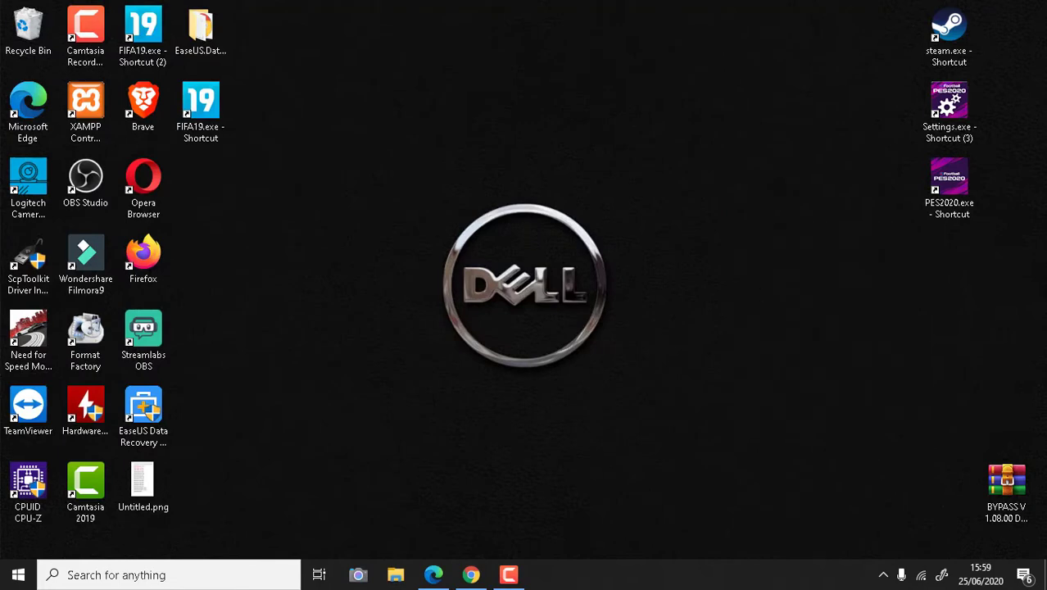
# - Check that Steam is running, close its library window and launch the game from the PES2020.exe desktop shortcut
pyautogui.click(883, 575)
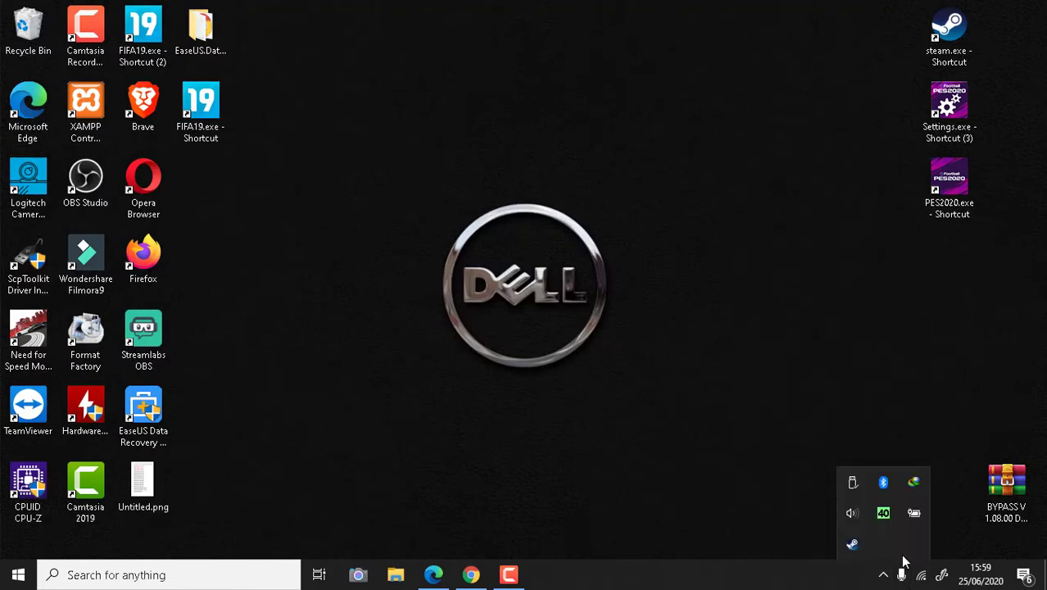
pyautogui.click(853, 545)
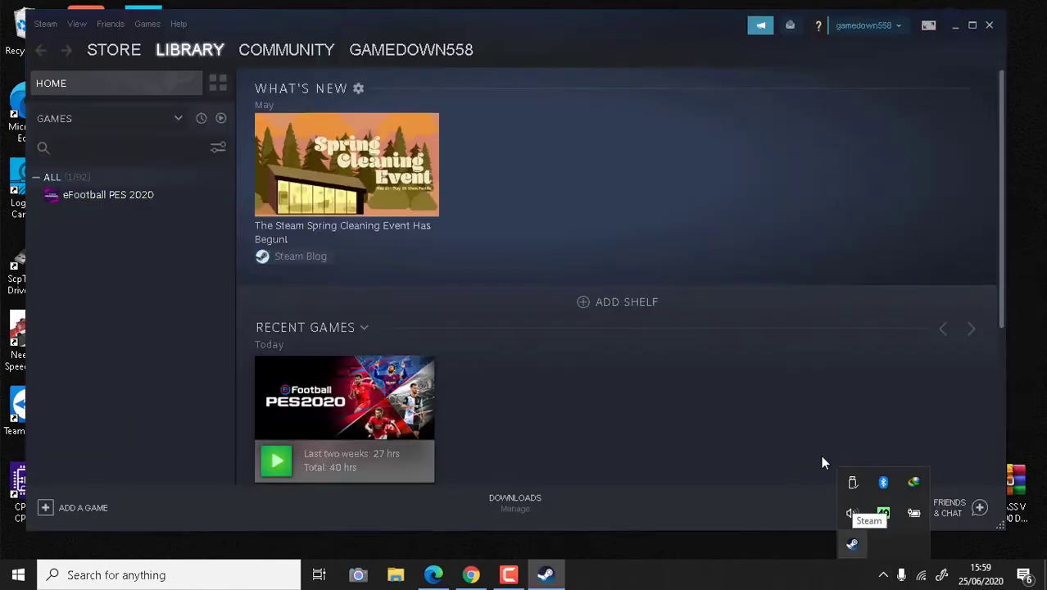
pyautogui.click(988, 26)
pyautogui.doubleClick(949, 208)
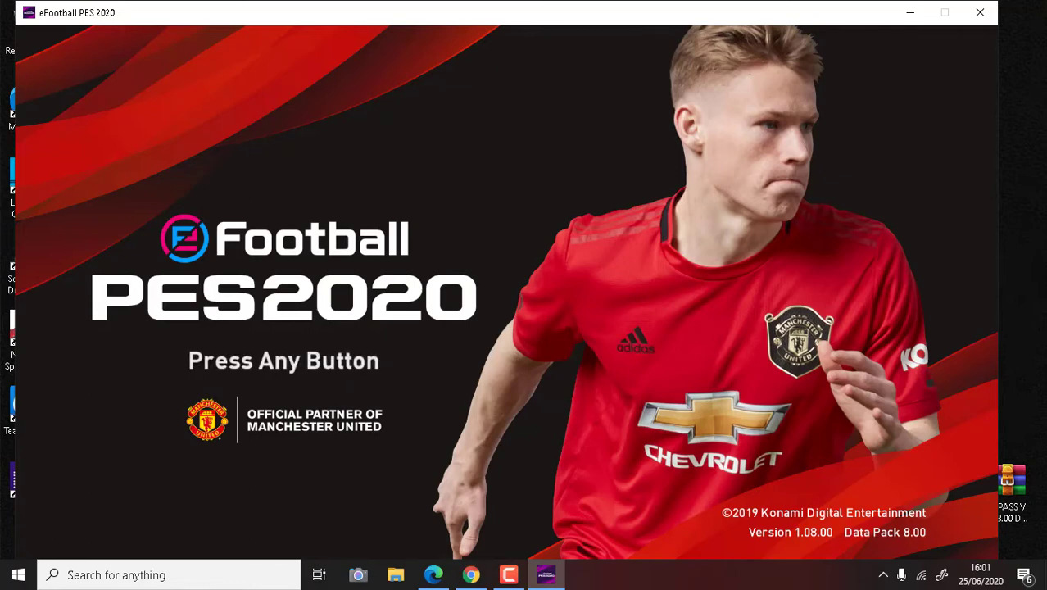
# - Minimize the game and open the BYPASS V 1.08.00 DATAPACK 8.0 folder inside PES2020 DLC 7 KE DLC8 on local disk D
pyautogui.click(910, 15)
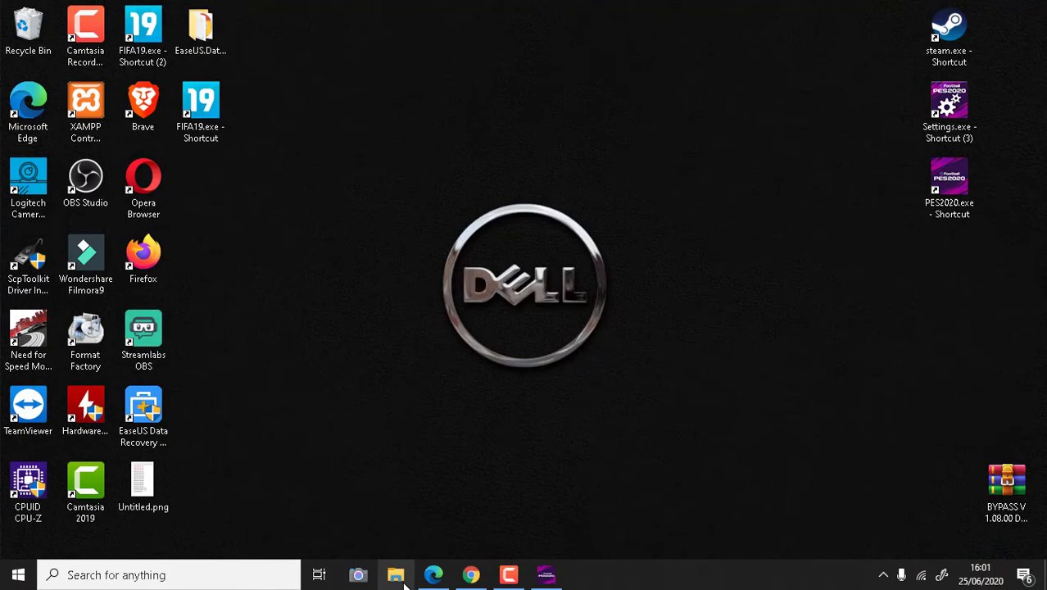
pyautogui.press('super+e')
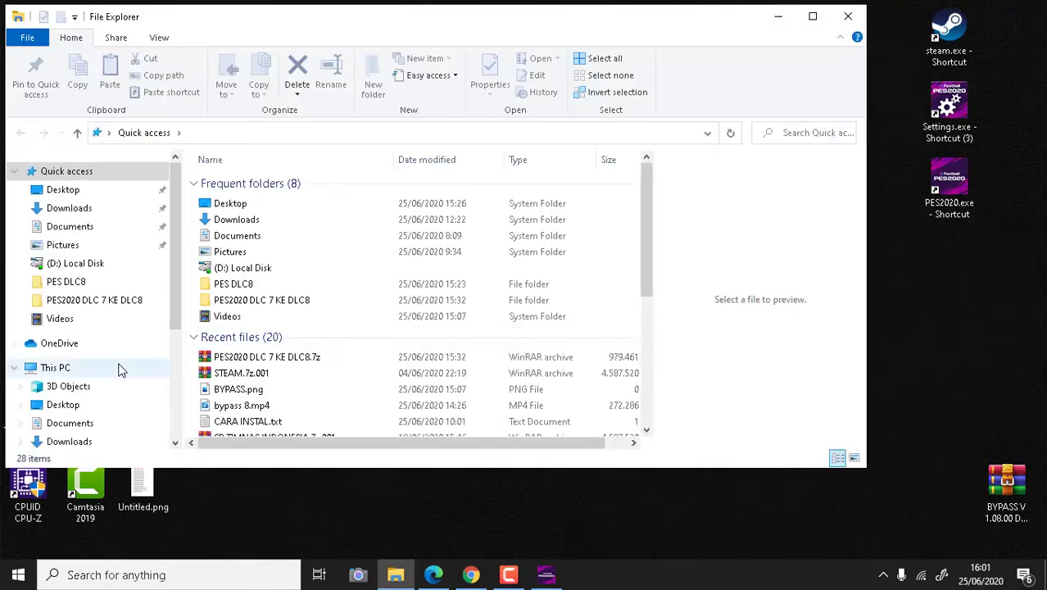
pyautogui.scroll(-3, 112, 381)
pyautogui.click(109, 377)
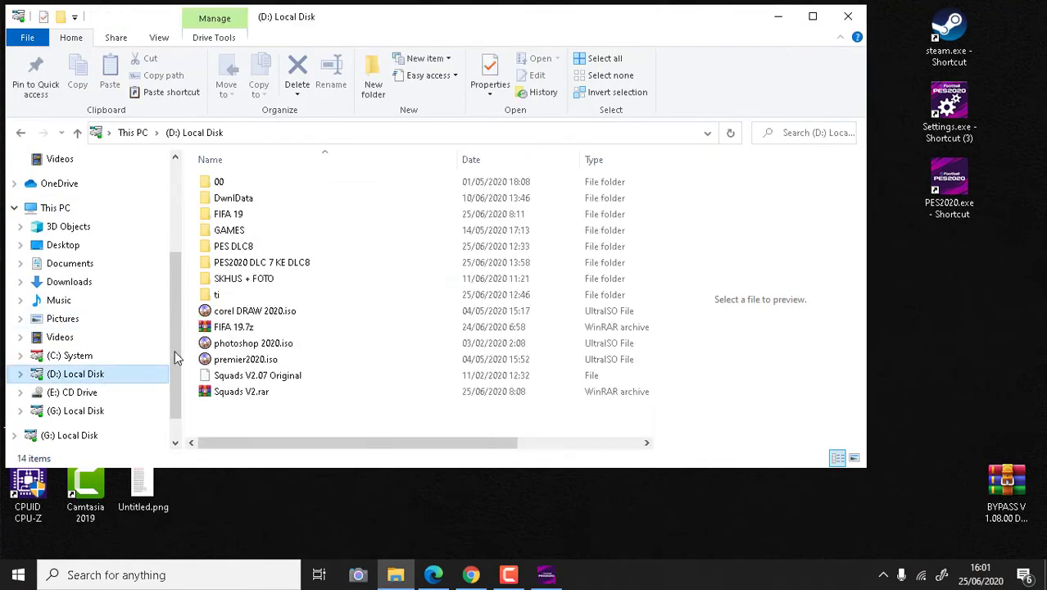
pyautogui.doubleClick(253, 263)
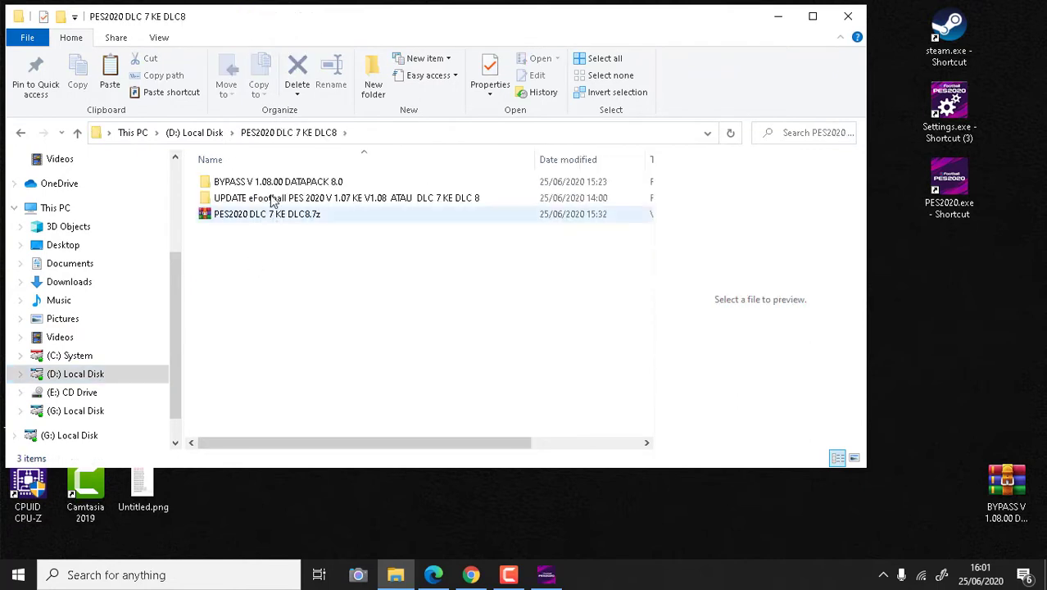
pyautogui.click(273, 186)
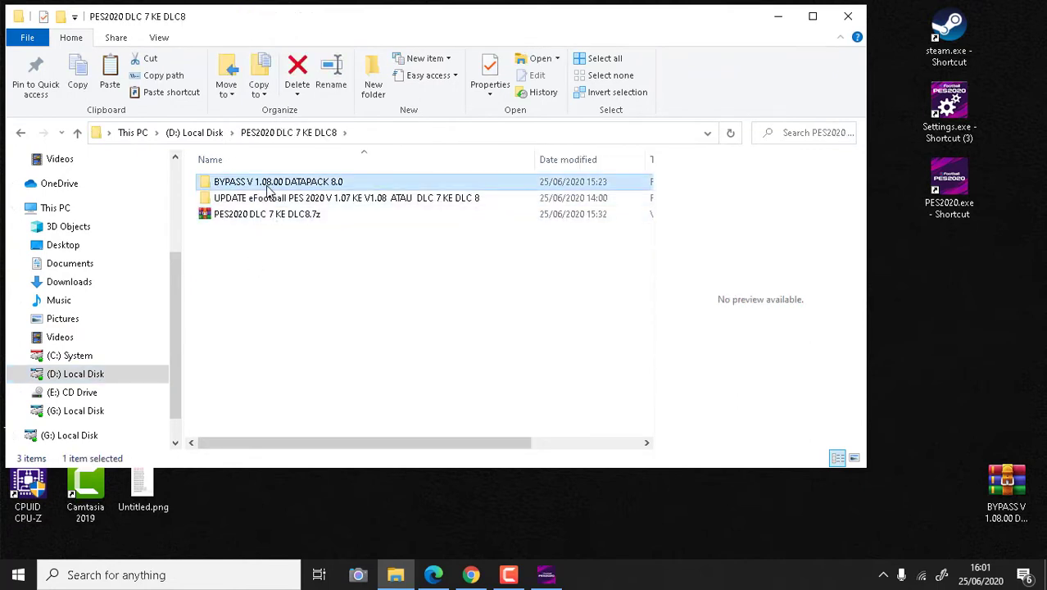
pyautogui.doubleClick(243, 190)
# - Copy all the files in the BYPASS V 1.08.00 DATAPACK 8.0 folder
pyautogui.moveTo(323, 360); pyautogui.dragTo(217, 178)
pyautogui.click(948, 186)
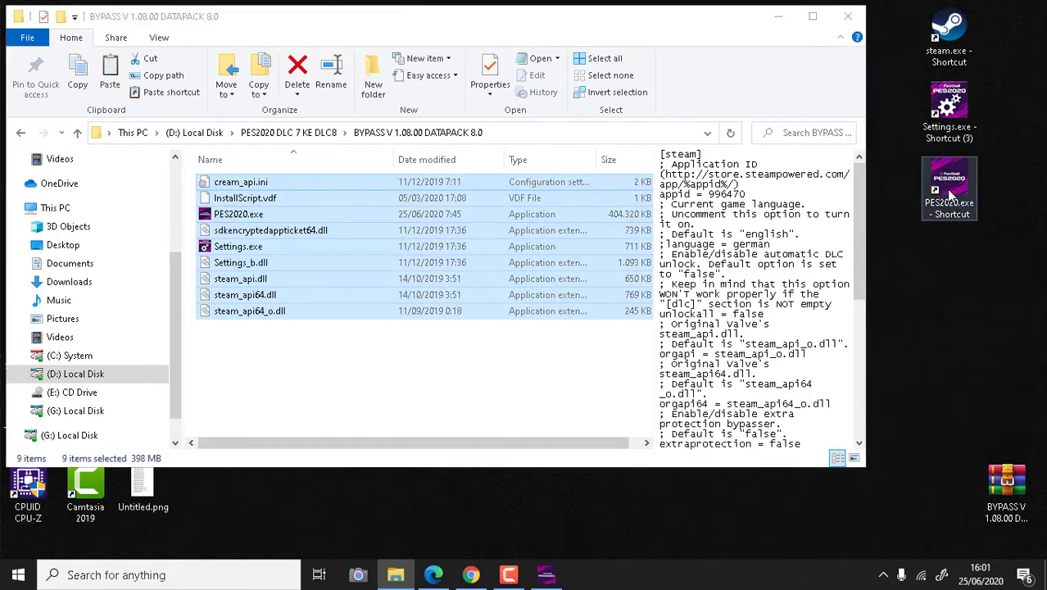
pyautogui.rightClick(948, 189)
pyautogui.click(339, 229)
pyautogui.rightClick(408, 236)
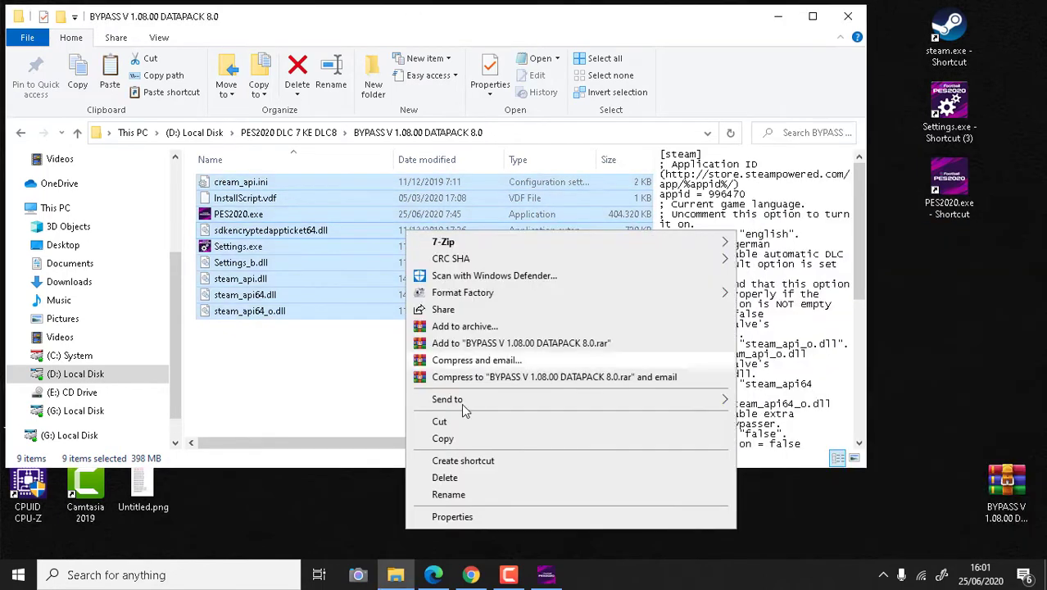
pyautogui.click(442, 437)
# - Open the file location of the PES2020.exe desktop shortcut as the paste destination, and close both folder windows without pasting
pyautogui.click(948, 187)
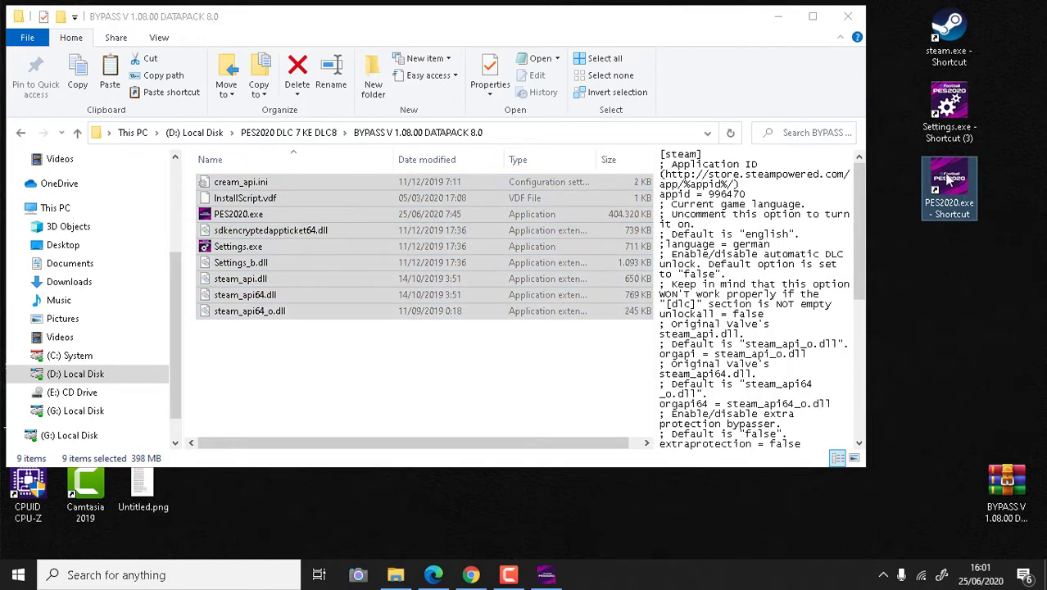
pyautogui.rightClick(948, 189)
pyautogui.click(861, 168)
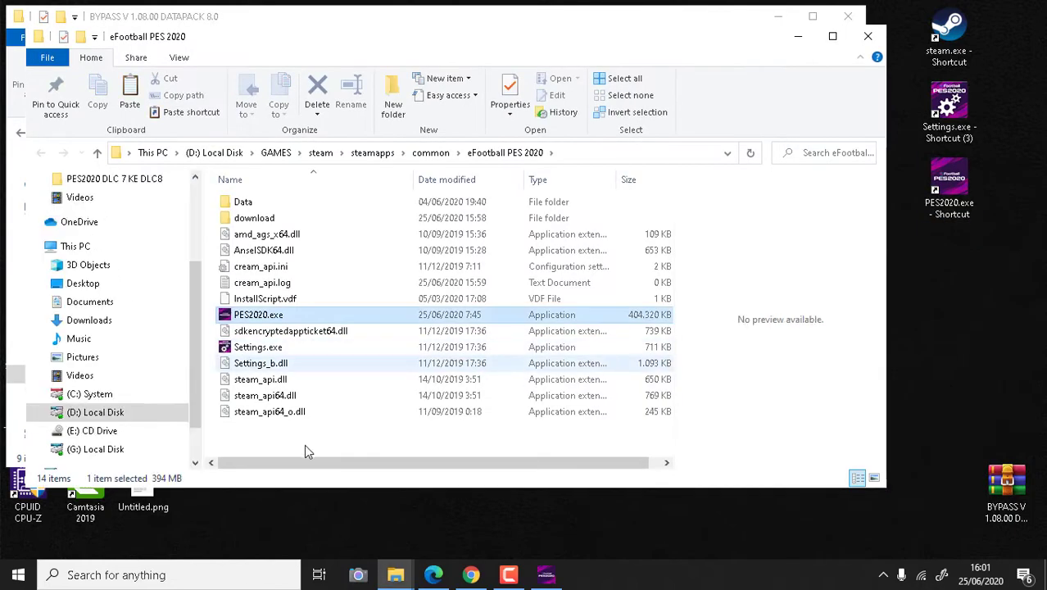
pyautogui.click(271, 433)
pyautogui.rightClick(271, 434)
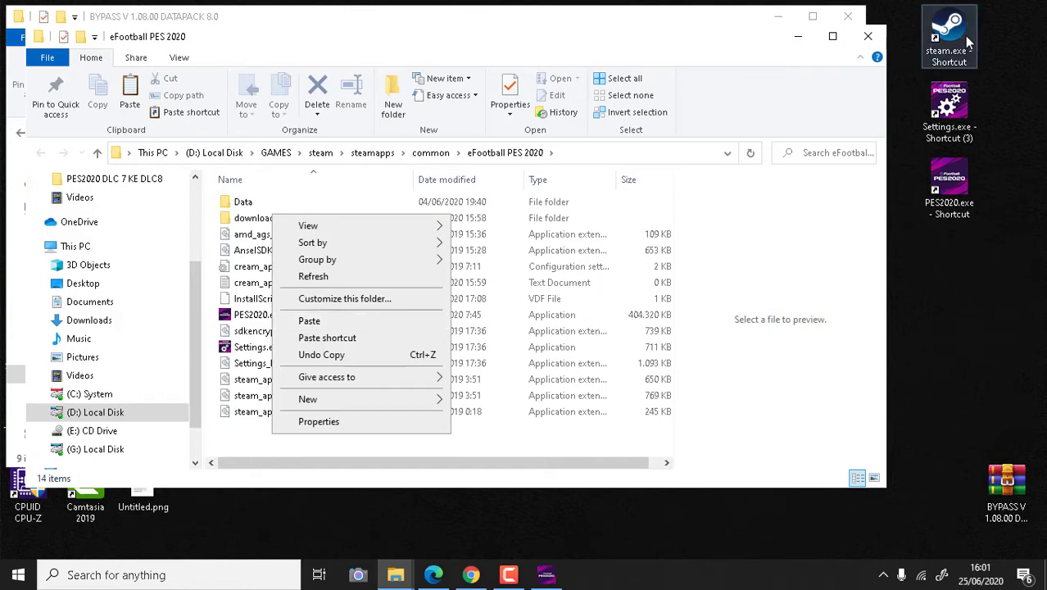
pyautogui.click(867, 36)
pyautogui.click(867, 36)
pyautogui.click(849, 20)
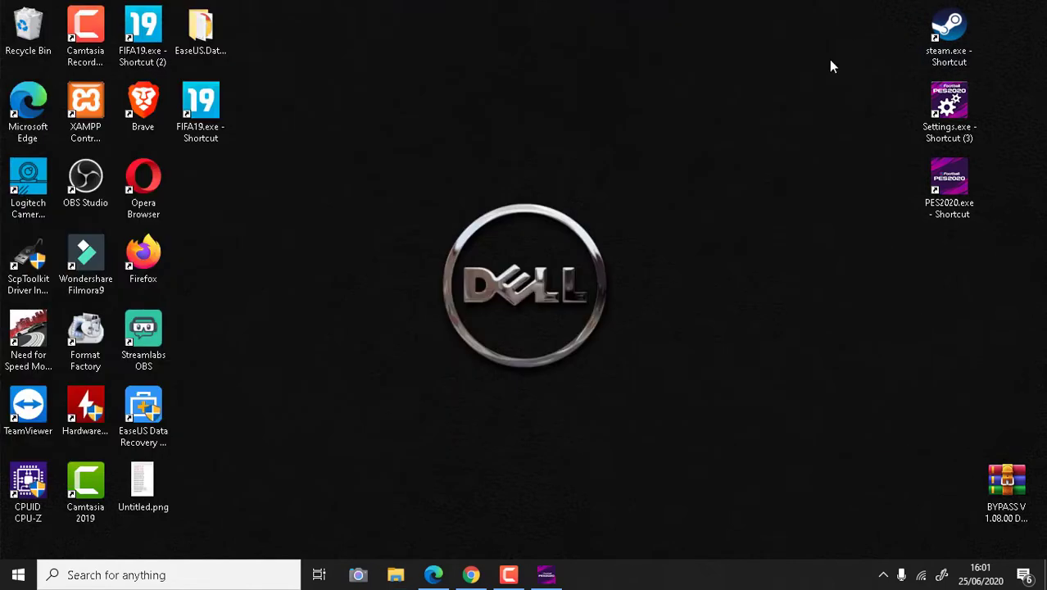
# - Return to the running game and proceed past the title screen to the main menu, dismissing the data asset message
pyautogui.click(546, 574)
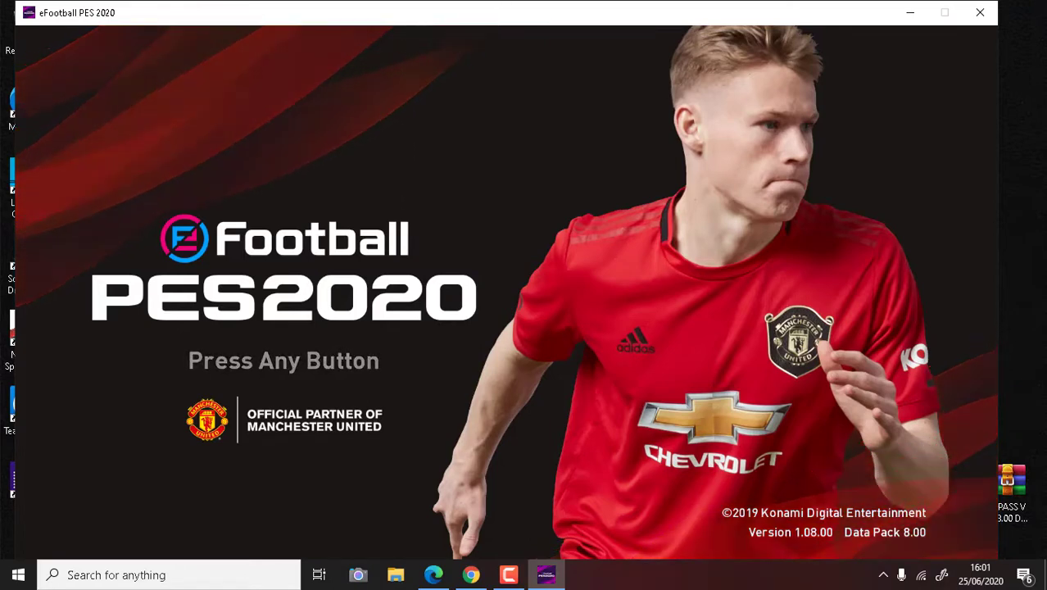
pyautogui.press('Return')
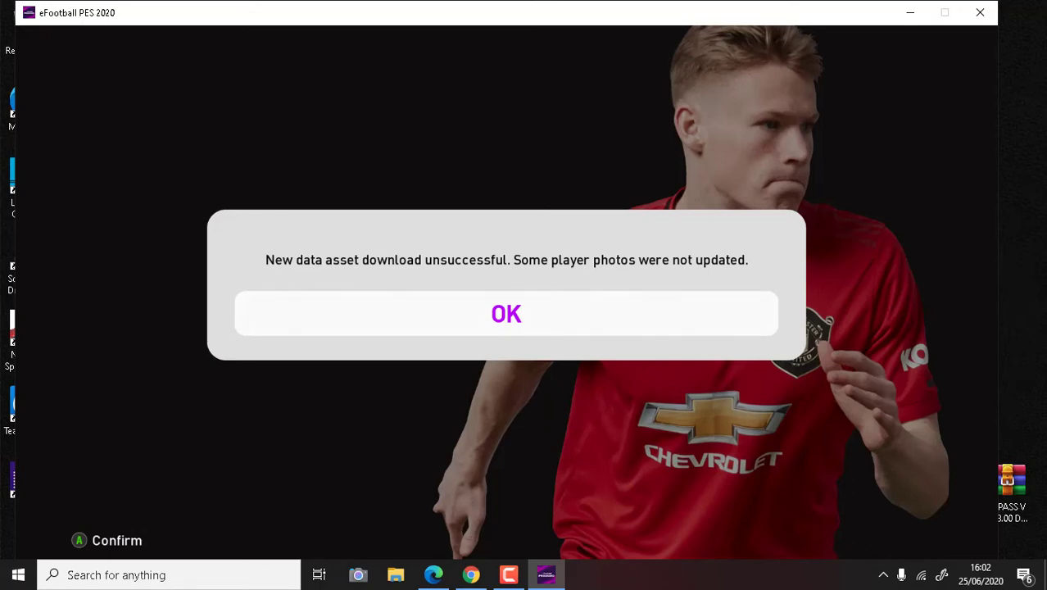
pyautogui.press('Return')
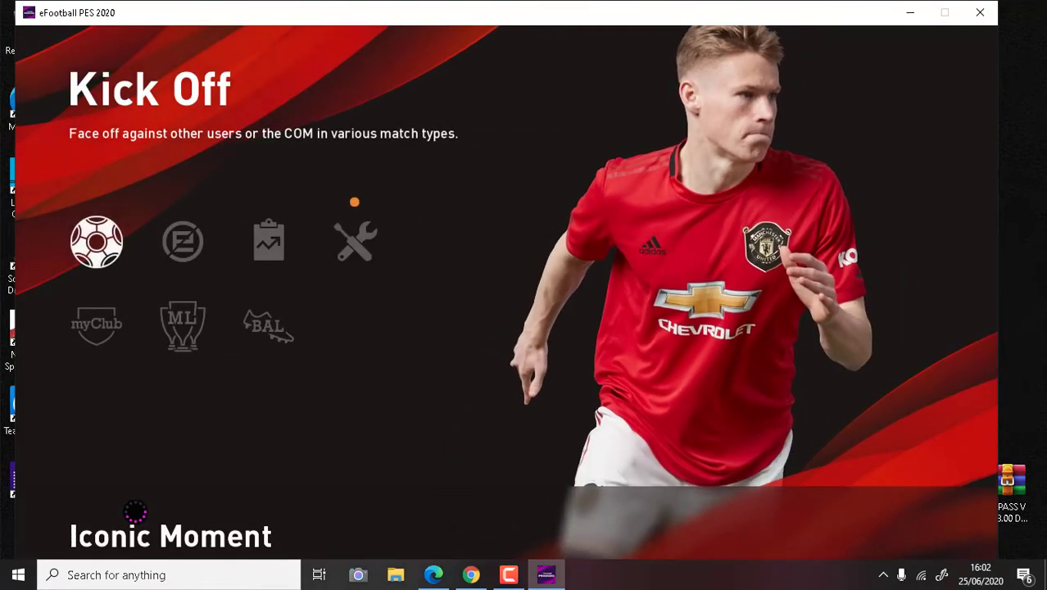
# - View the Kick Off match types and return to the main menu
pyautogui.press('Return')
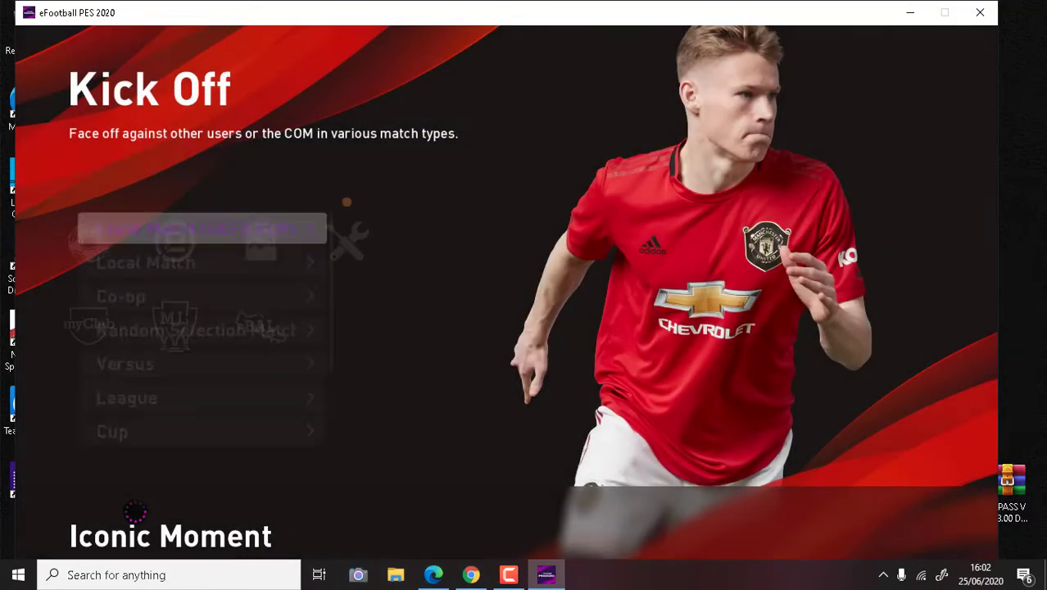
pyautogui.press('Return')
pyautogui.press('Down')
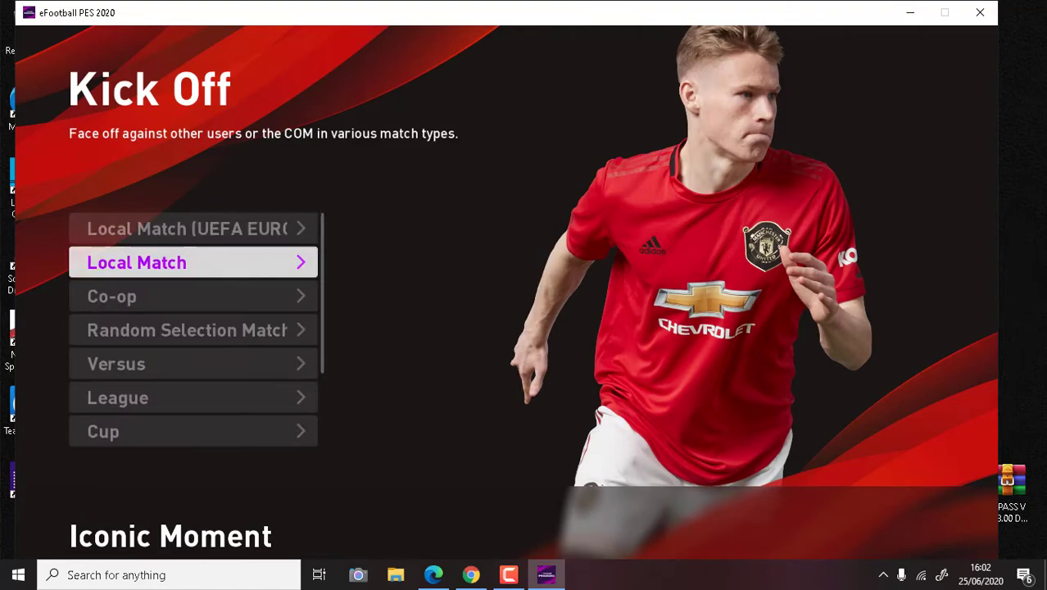
pyautogui.press('Escape')
pyautogui.press('Left')
pyautogui.press('Return')
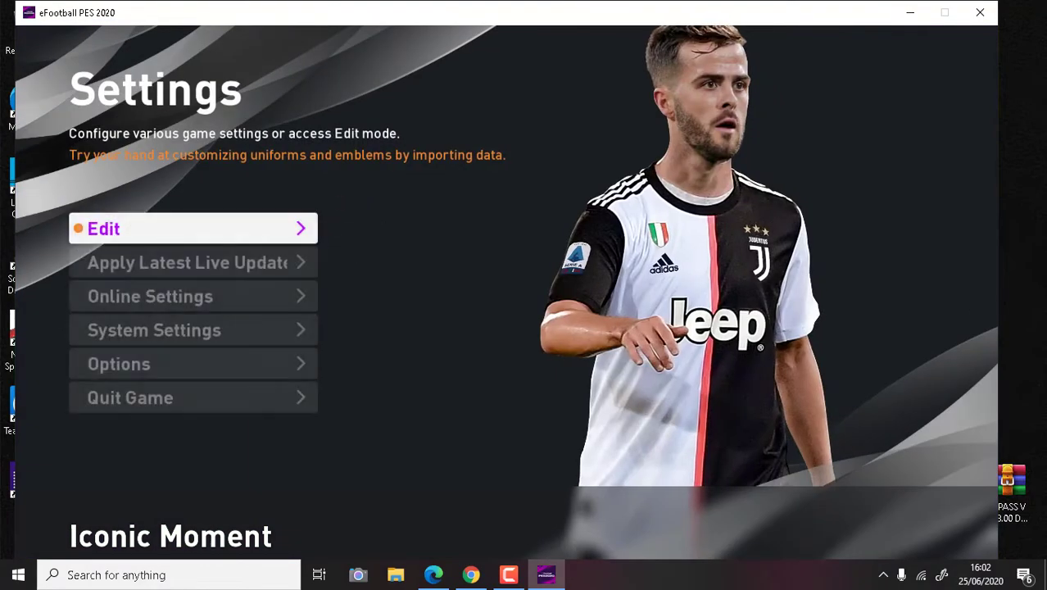
pyautogui.press('Down')
pyautogui.press('Down')
pyautogui.press('Down')
pyautogui.press('Down')
pyautogui.press('Up')
pyautogui.press('Return')
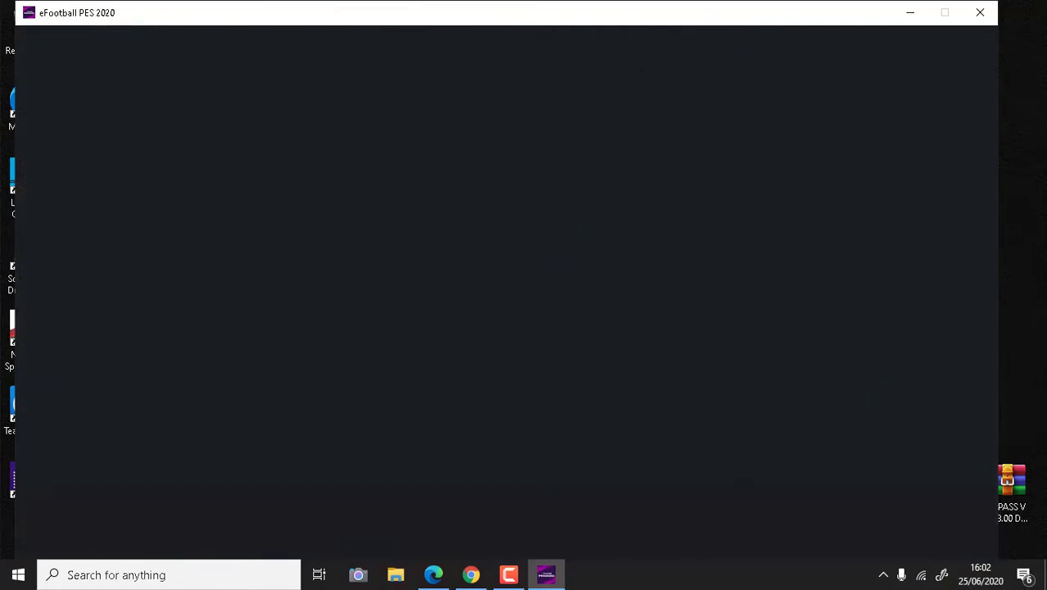
pyautogui.press('Return')
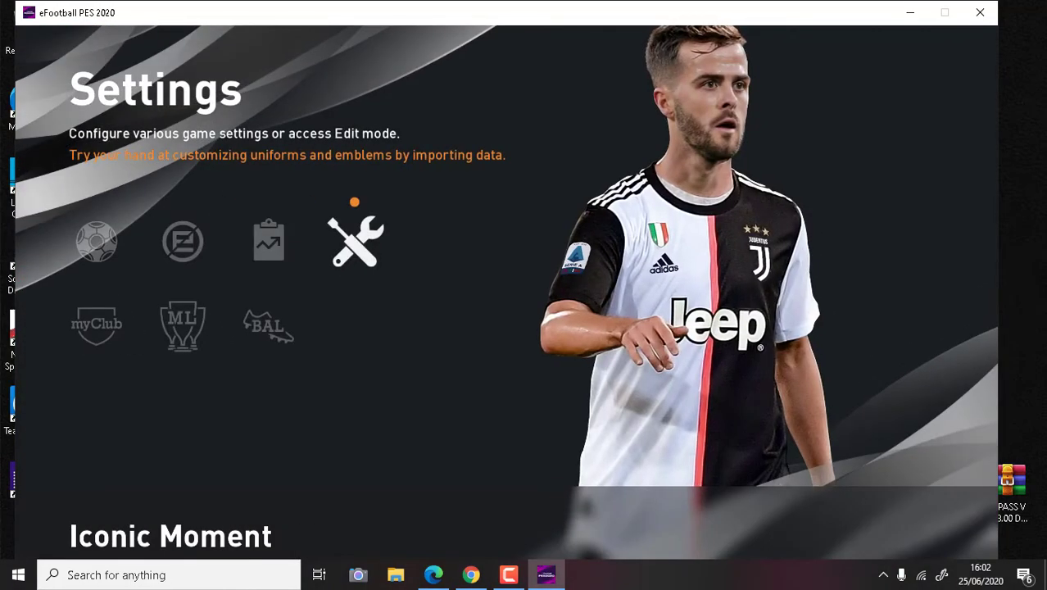
# - Open the Options page in the game's Settings
pyautogui.press('Return')
pyautogui.press('Down')
pyautogui.press('Down')
pyautogui.press('Down')
pyautogui.press('Down')
pyautogui.press('Return')
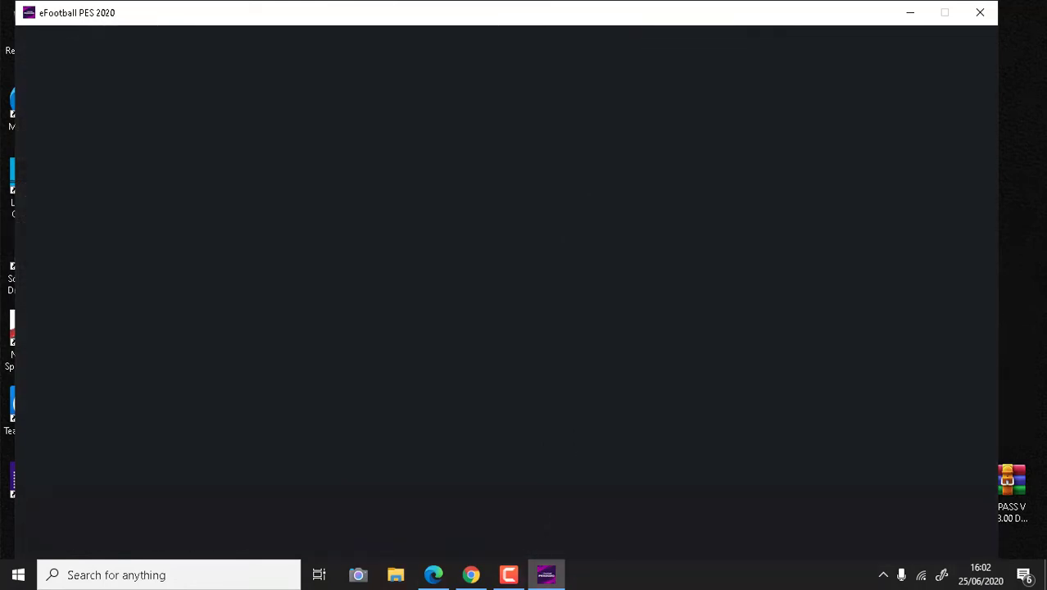
# - View the game's Data Version information and return to the main menu
pyautogui.press('Down')
pyautogui.press('Down')
pyautogui.press('Down')
pyautogui.press('Down')
pyautogui.press('Down')
pyautogui.press('Return')
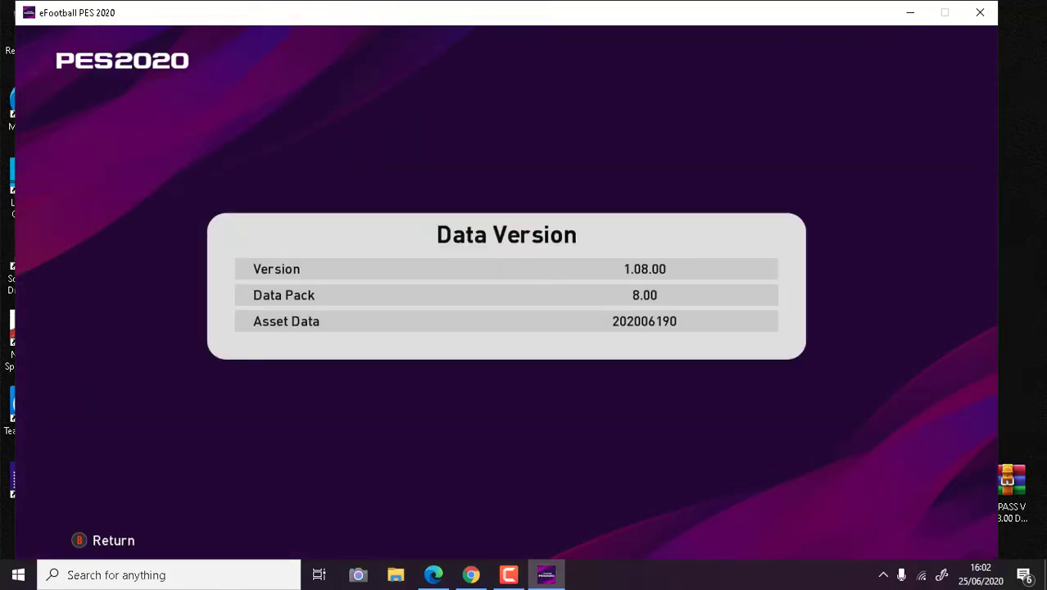
pyautogui.press('Escape')
pyautogui.press('Escape')
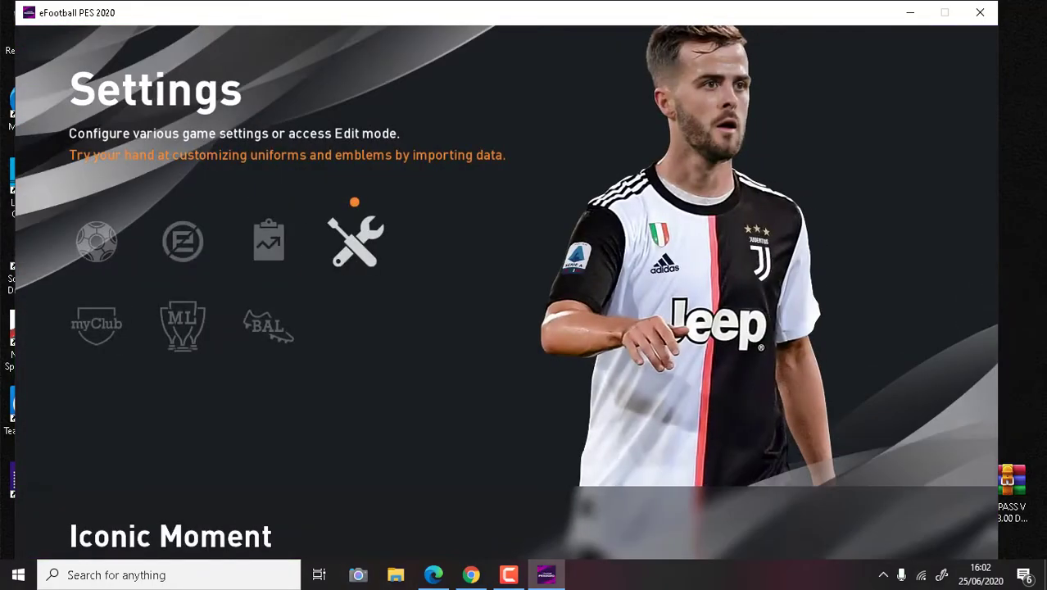
# - Enter the online match mode from Kick Off, dismissing the data asset message and proceeding past the Players in Form page
pyautogui.press('Left')
pyautogui.press('Left')
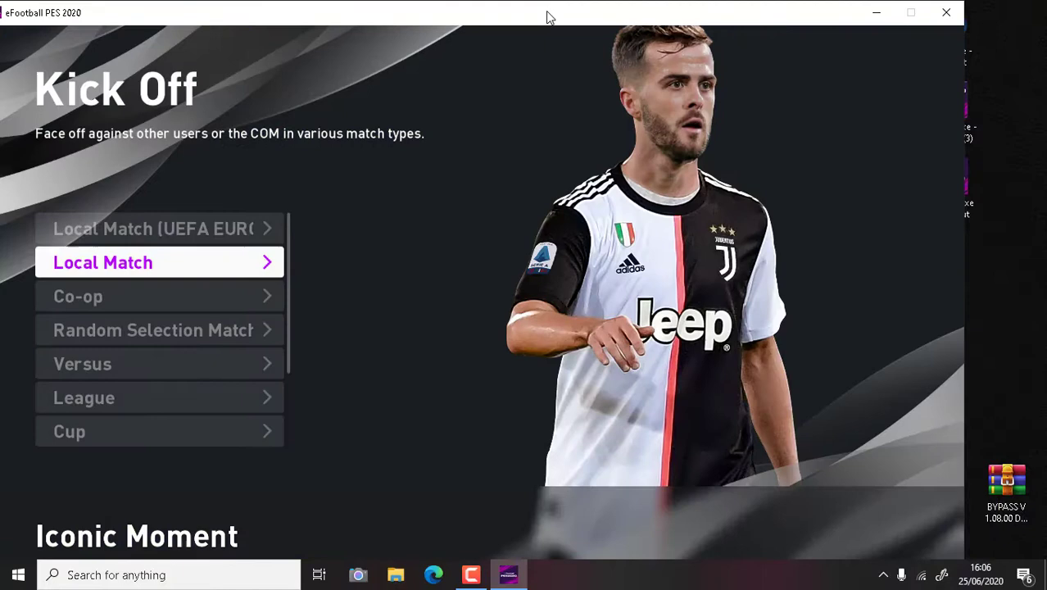
pyautogui.press('Down')
pyautogui.press('Down')
pyautogui.press('Down')
pyautogui.press('Down')
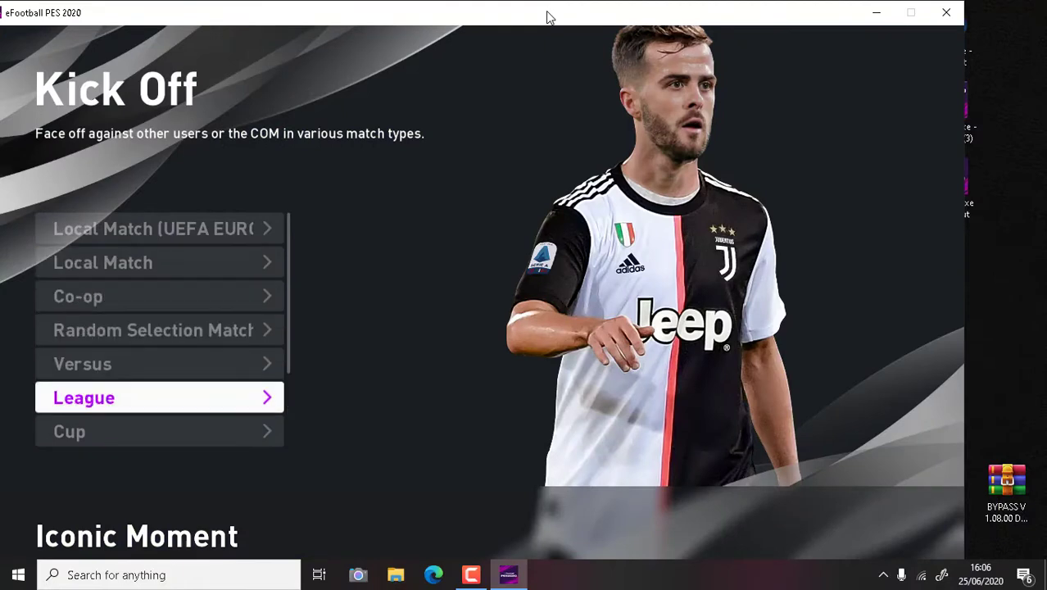
pyautogui.press('Down')
pyautogui.press('Down')
pyautogui.press('Return')
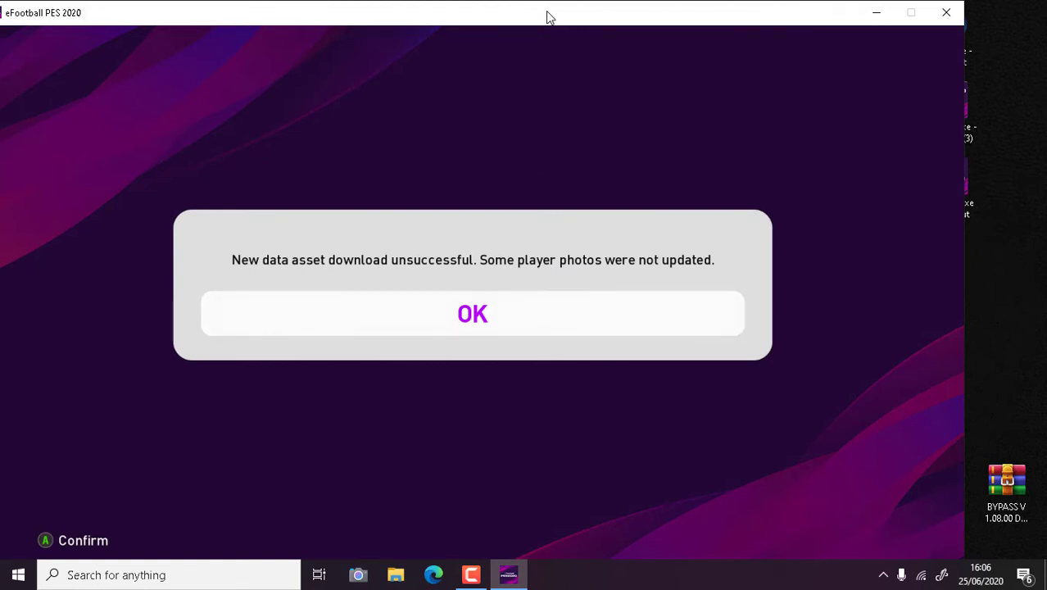
pyautogui.press('Return')
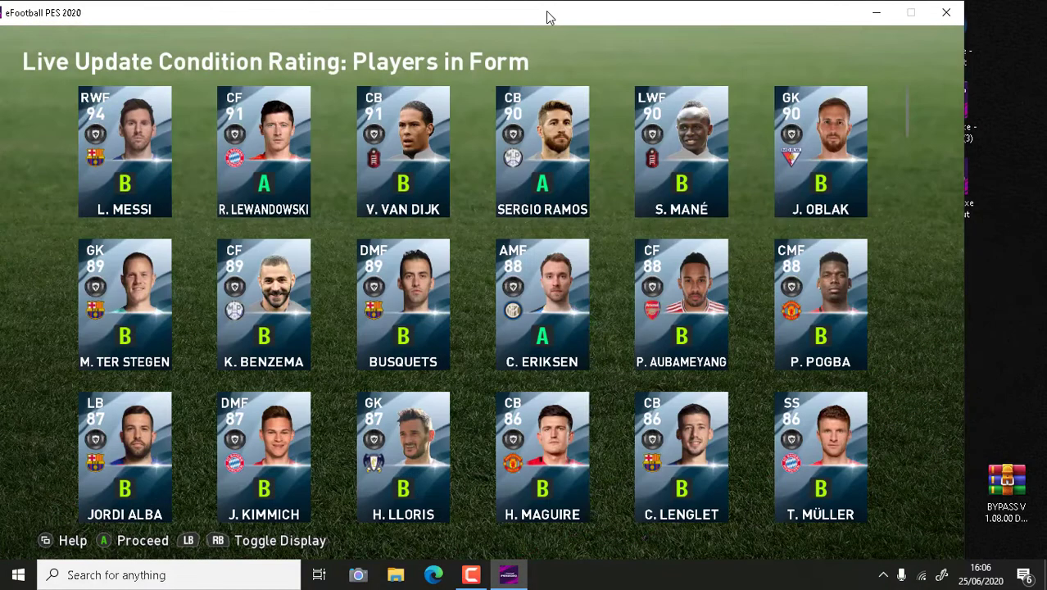
pyautogui.press('Return')
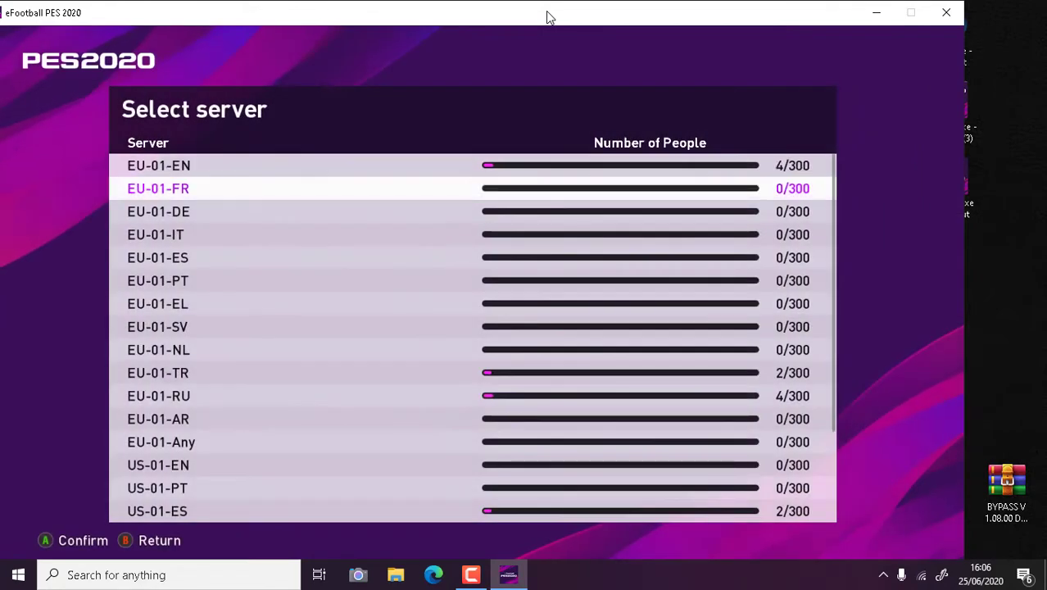
# - Select the AS-01-Any server from the server list and connect to it
pyautogui.press('Down')
pyautogui.press('Down')
pyautogui.press('Down')
pyautogui.press('Down')
pyautogui.press('Down')
pyautogui.press('Down')
pyautogui.press('Down')
pyautogui.press('Down')
pyautogui.press('Down')
pyautogui.press('Down')
pyautogui.press('Down')
pyautogui.press('Down')
pyautogui.press('Down')
pyautogui.press('Down')
pyautogui.press('Down')
pyautogui.press('Down')
pyautogui.press('Down')
pyautogui.press('Down')
pyautogui.press('Down')
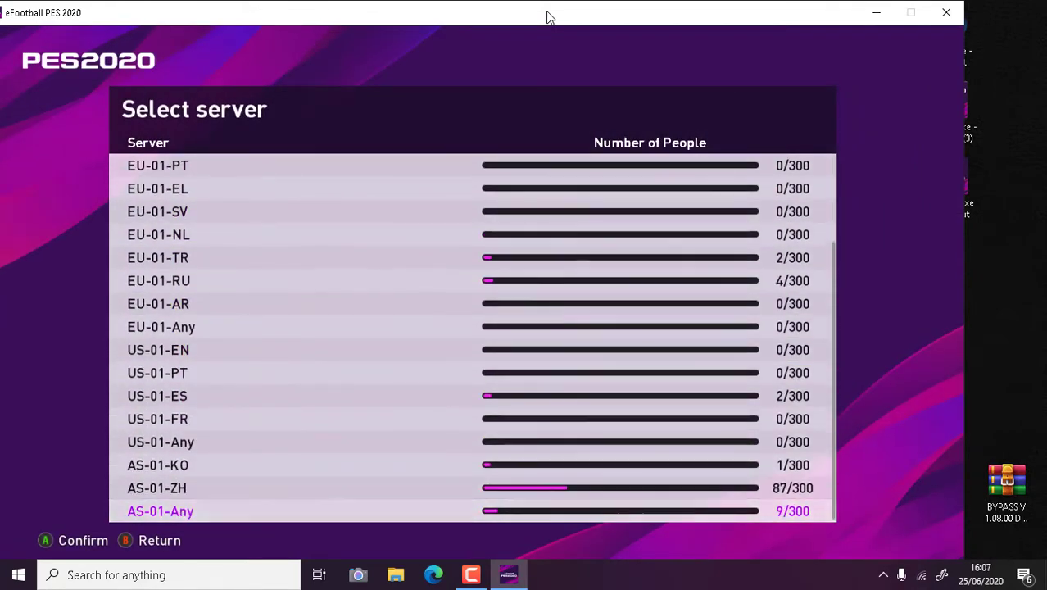
pyautogui.press('Return')
pyautogui.press('Return')
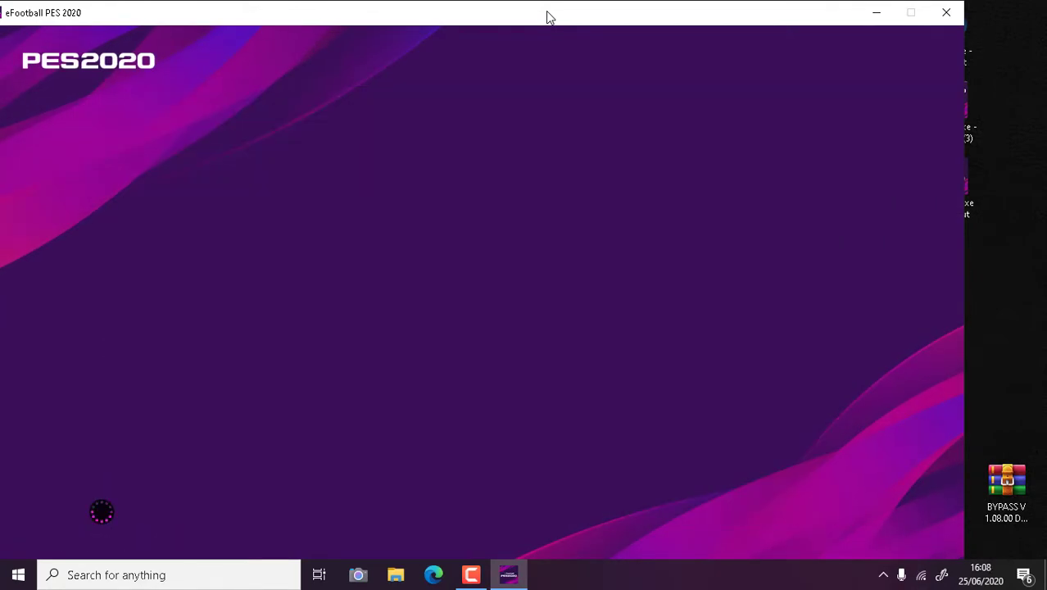
pyautogui.press('Return')
pyautogui.press('Return')
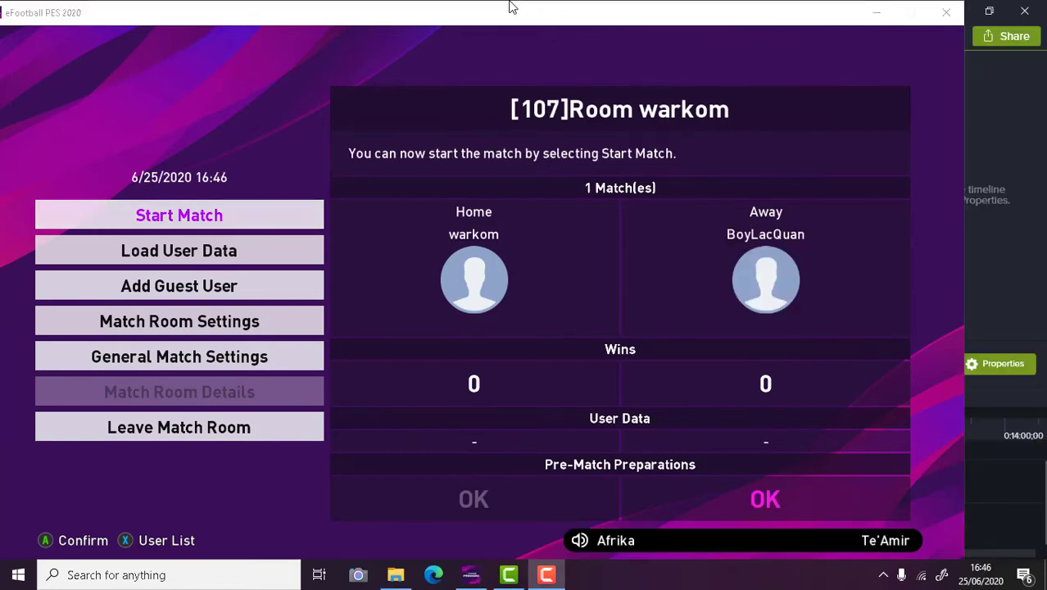
# - Start the match from the match room and choose Juventus from Serie A TIM as the home team
pyautogui.press('Return')
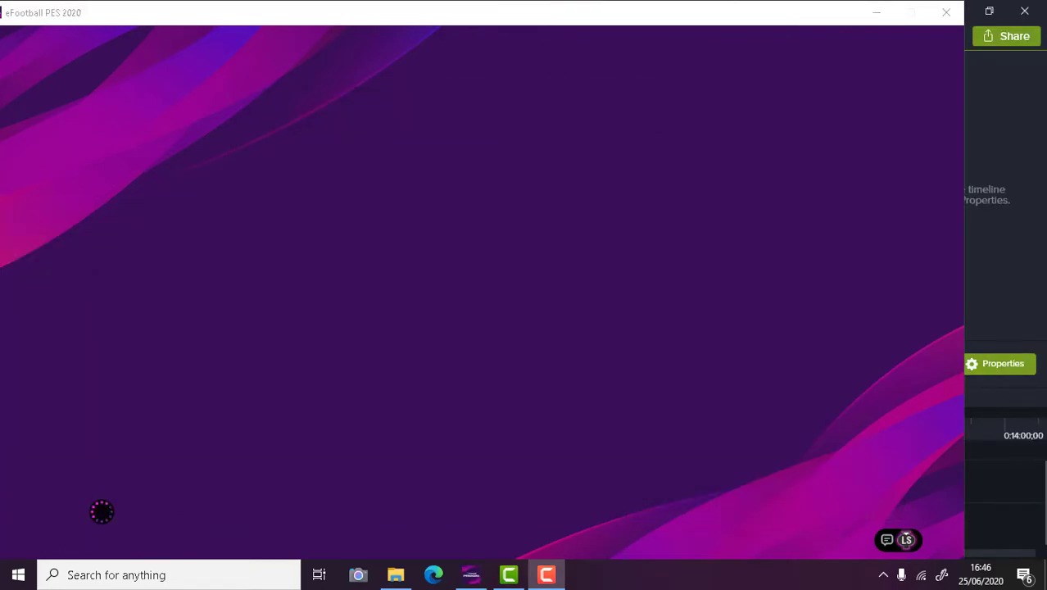
pyautogui.click(602, 15)
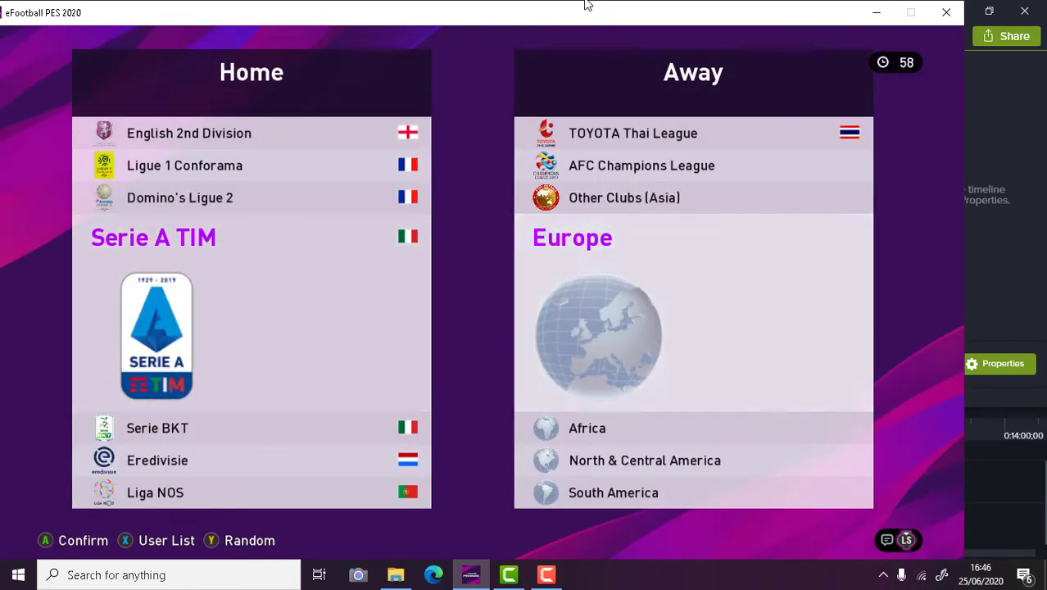
pyautogui.press('Return')
pyautogui.press('Return')
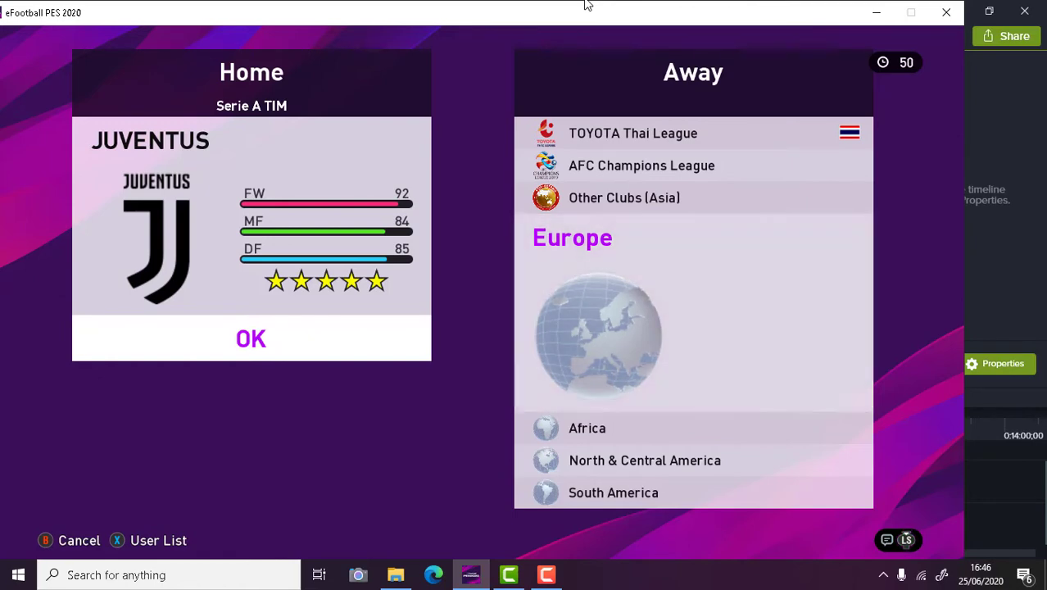
# - Choose FC Barcelona from the Spanish League as the away team and proceed to the pre-match screen
pyautogui.press('Return')
pyautogui.press('Escape')
pyautogui.press('Up')
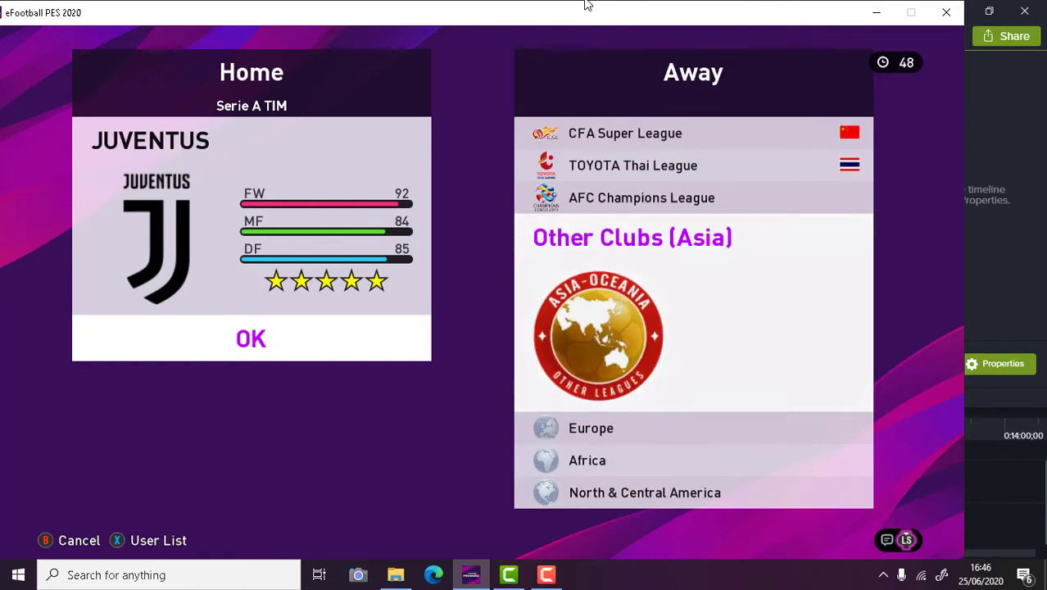
pyautogui.press('Up')
pyautogui.press('Up')
pyautogui.press('Up')
pyautogui.press('Up')
pyautogui.press('Up')
pyautogui.press('Up')
pyautogui.press('Up')
pyautogui.press('Up')
pyautogui.press('Up')
pyautogui.press('Up')
pyautogui.press('Up')
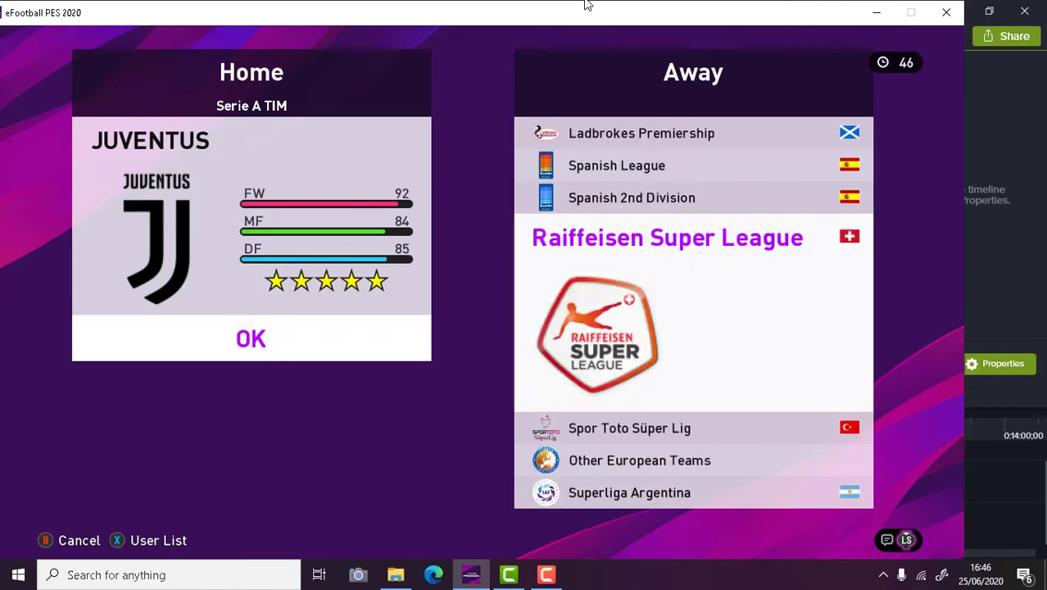
pyautogui.press('Up')
pyautogui.press('Up')
pyautogui.press('Return')
pyautogui.press('Down')
pyautogui.press('Return')
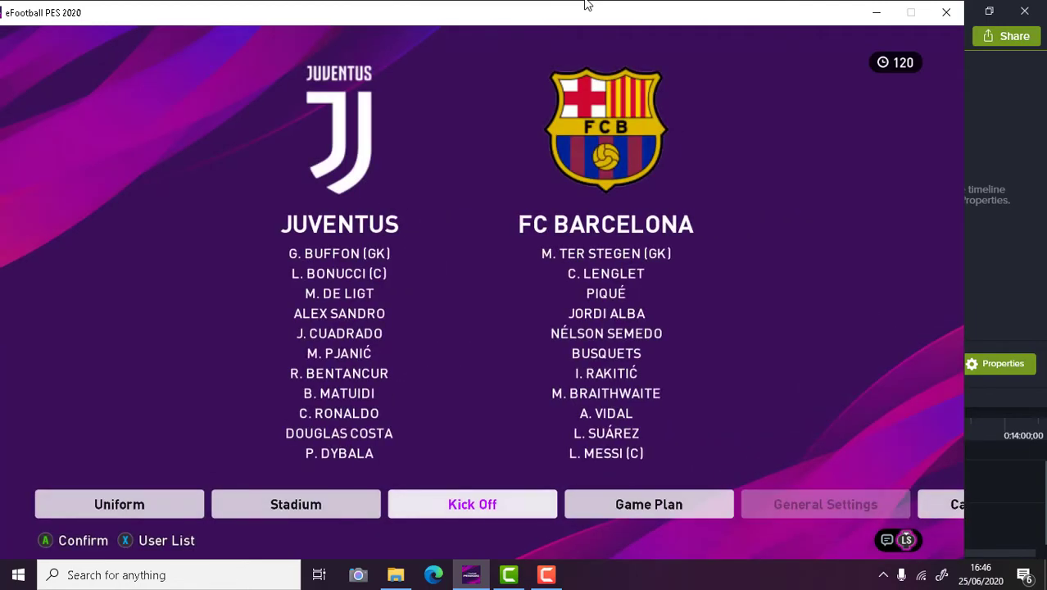
pyautogui.press('Right')
pyautogui.press('Left')
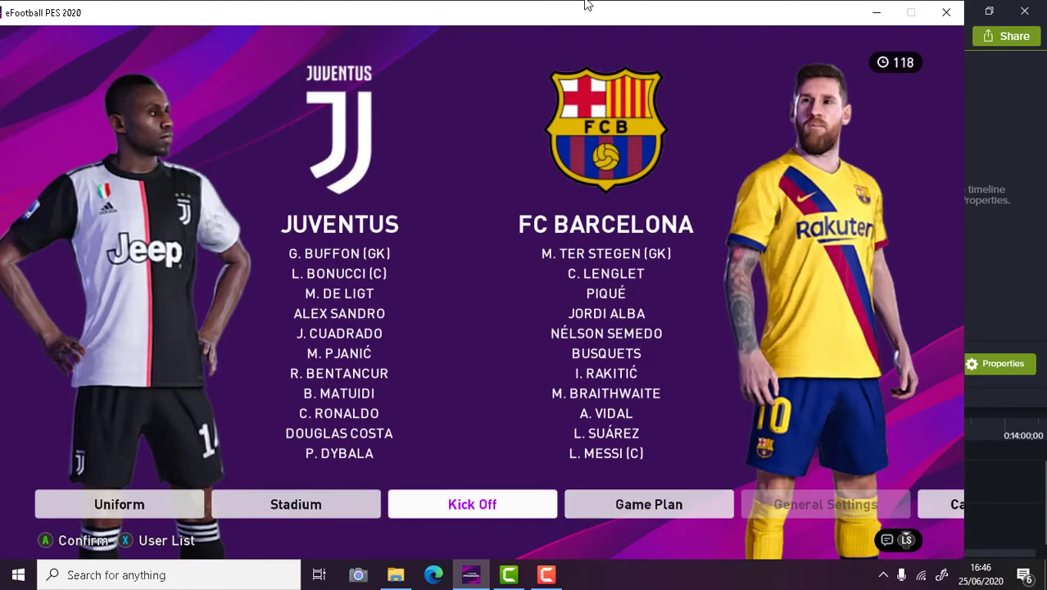
pyautogui.press('Left')
pyautogui.press('Right')
pyautogui.press('Right')
pyautogui.press('Right')
pyautogui.press('Right')
pyautogui.press('Right')
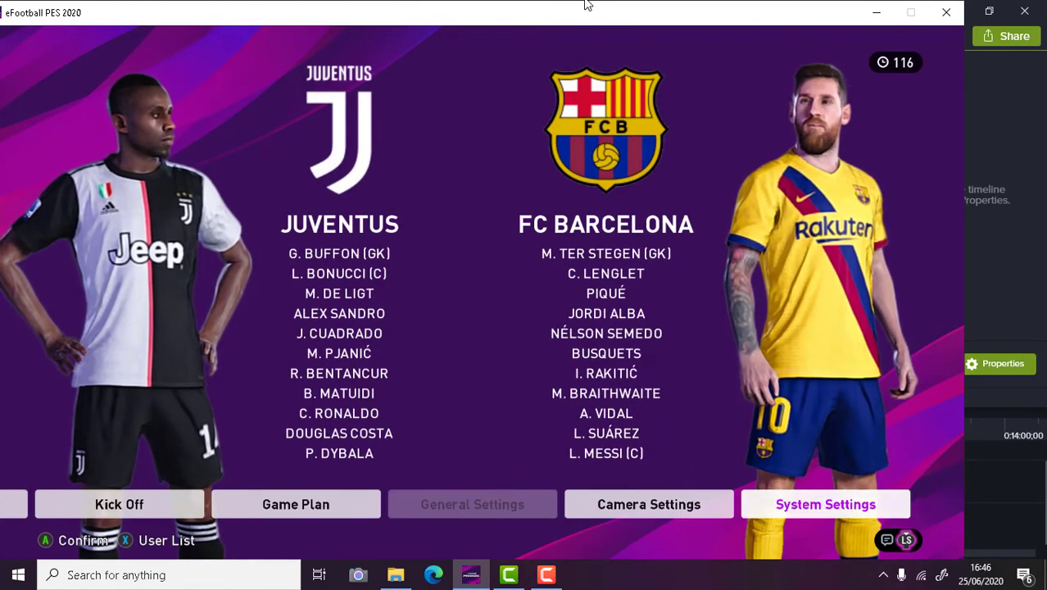
pyautogui.press('Left')
pyautogui.press('Right')
pyautogui.press('Left')
pyautogui.press('Left')
pyautogui.press('Left')
pyautogui.press('Left')
pyautogui.press('Left')
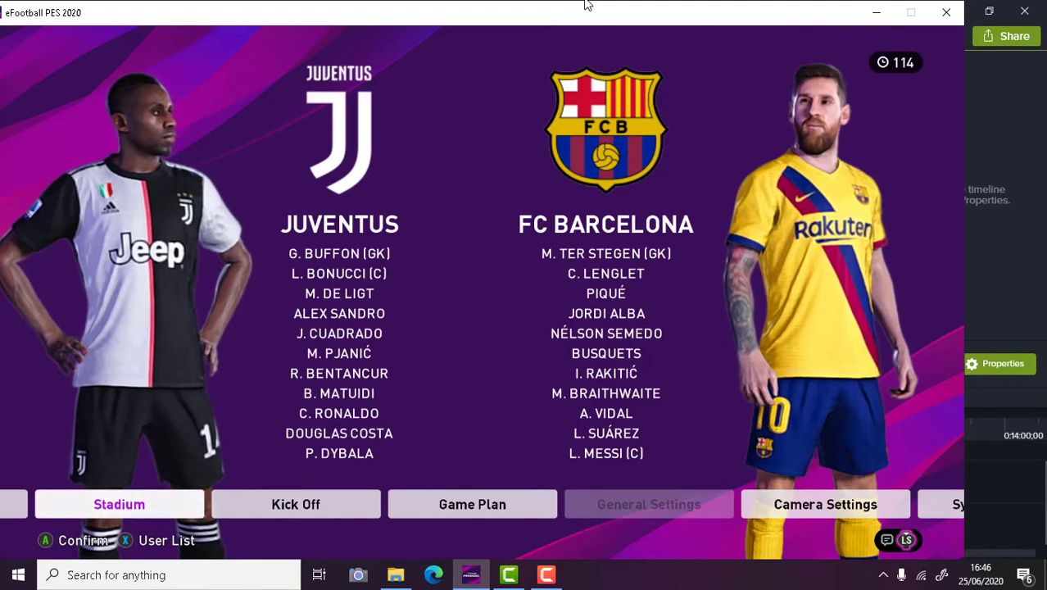
pyautogui.press('Right')
pyautogui.press('Right')
pyautogui.press('Right')
pyautogui.press('Right')
pyautogui.press('Right')
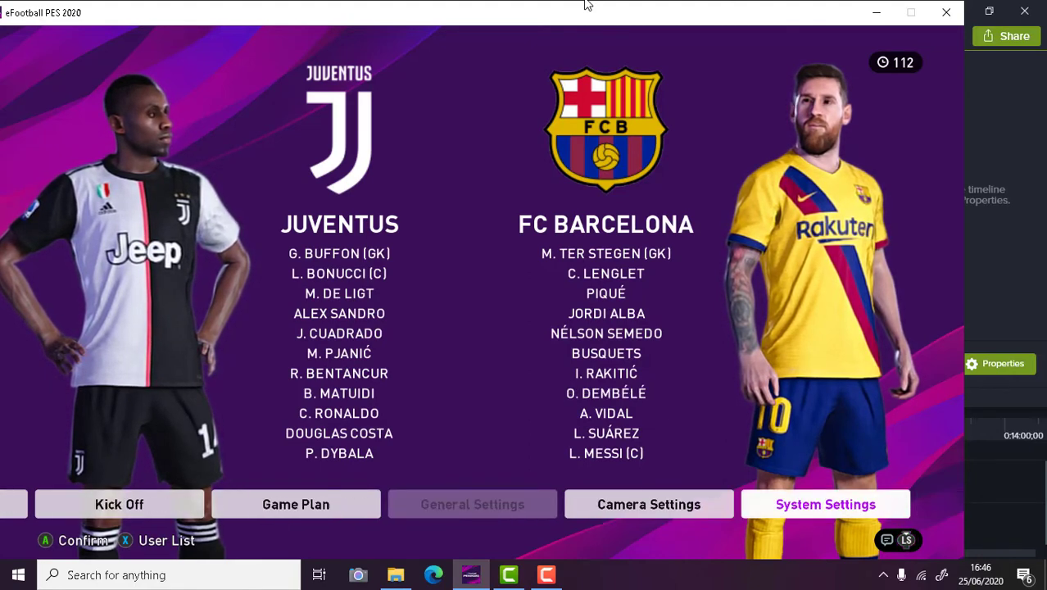
pyautogui.press('Left')
pyautogui.press('Right')
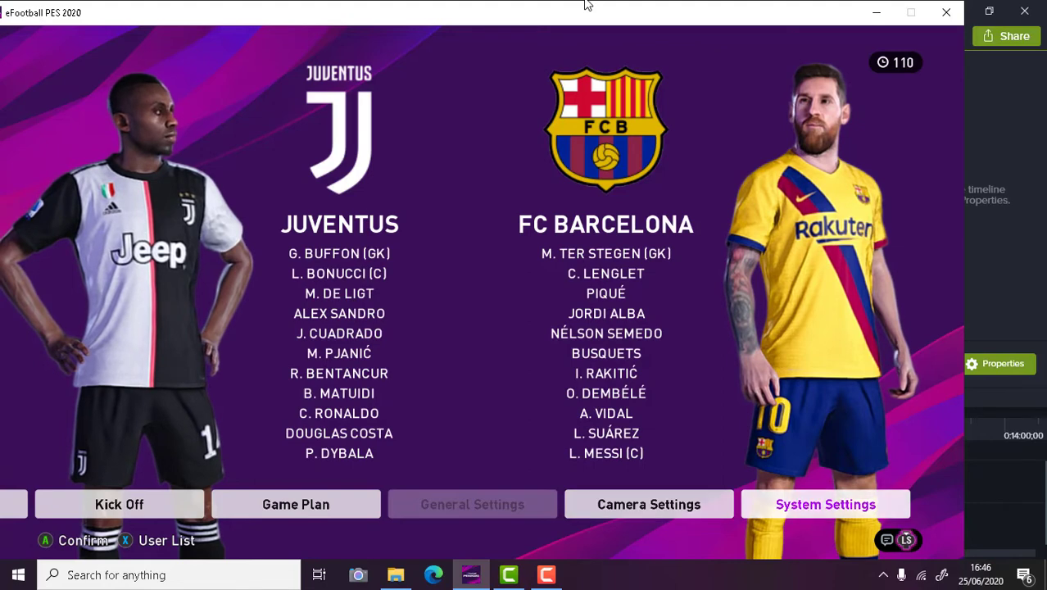
pyautogui.press('Left')
pyautogui.press('Right')
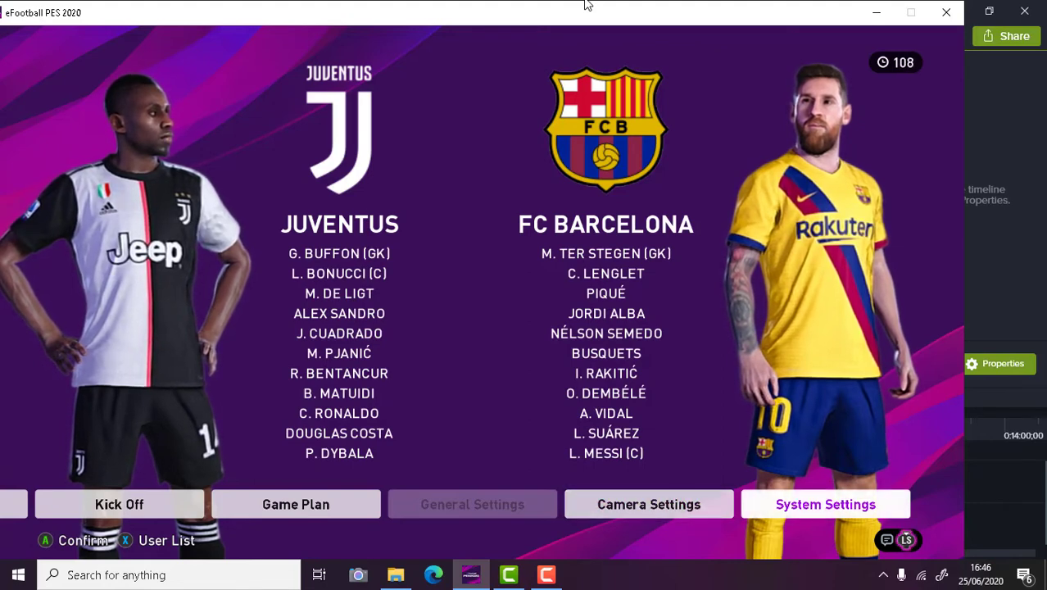
pyautogui.press('Left')
pyautogui.press('Left')
pyautogui.press('Left')
pyautogui.press('Left')
pyautogui.press('Left')
pyautogui.press('Right')
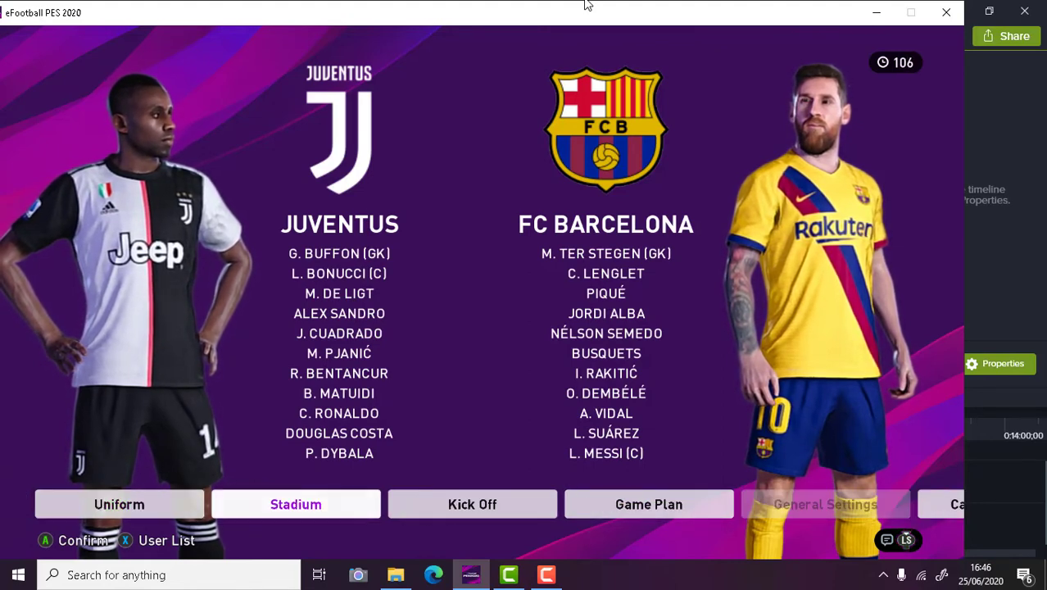
# - Open the Game Plan and view Juventus's team sheet
pyautogui.press('Right')
pyautogui.press('Right')
pyautogui.press('Return')
pyautogui.press('Return')
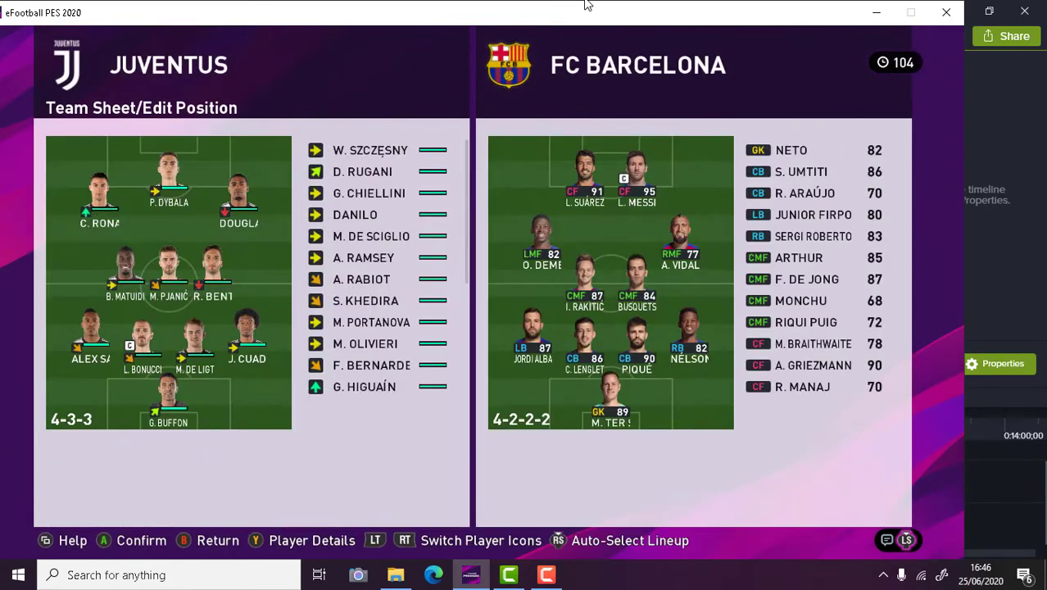
pyautogui.press('Up')
pyautogui.press('Up')
pyautogui.press('Escape')
# - Change Juventus's formation to 4-1-2-3 in the preset tactics
pyautogui.press('Right')
pyautogui.press('Return')
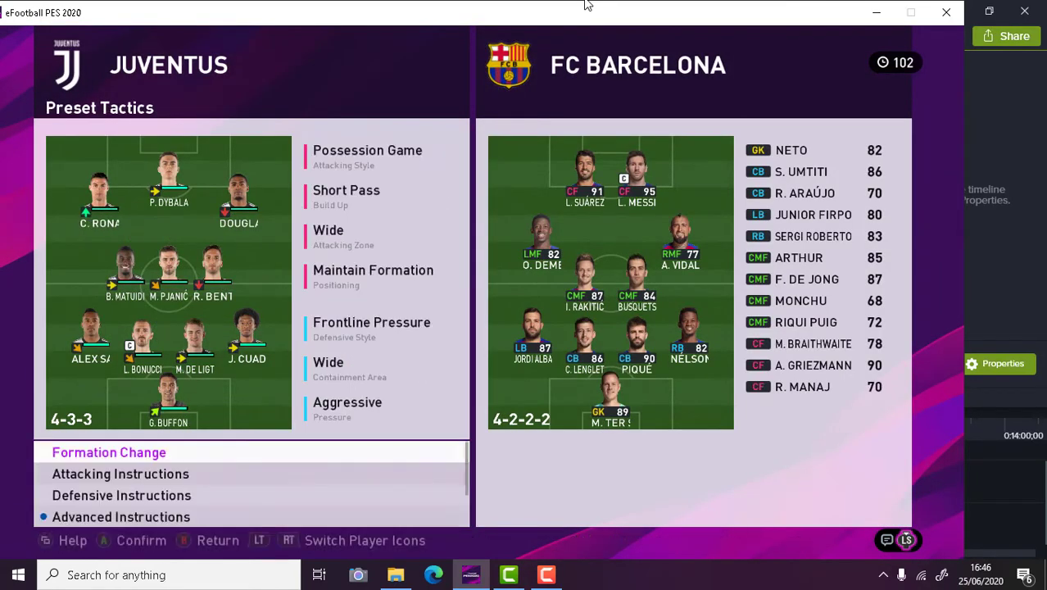
pyautogui.press('Return')
pyautogui.press('Down')
pyautogui.press('Down')
pyautogui.press('Down')
pyautogui.press('Down')
pyautogui.press('Down')
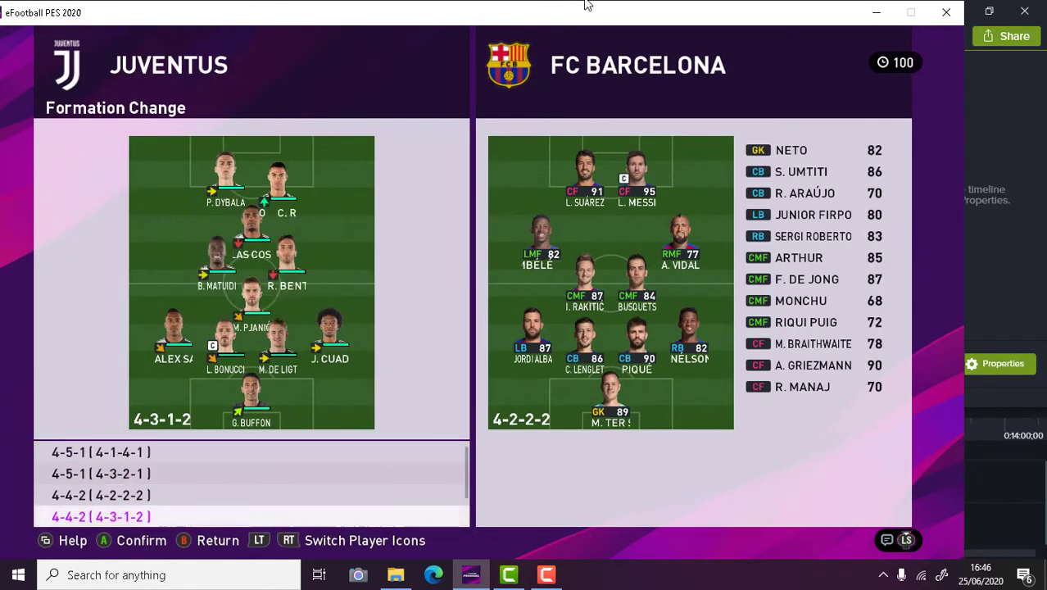
pyautogui.press('Down')
pyautogui.press('Return')
pyautogui.press('Escape')
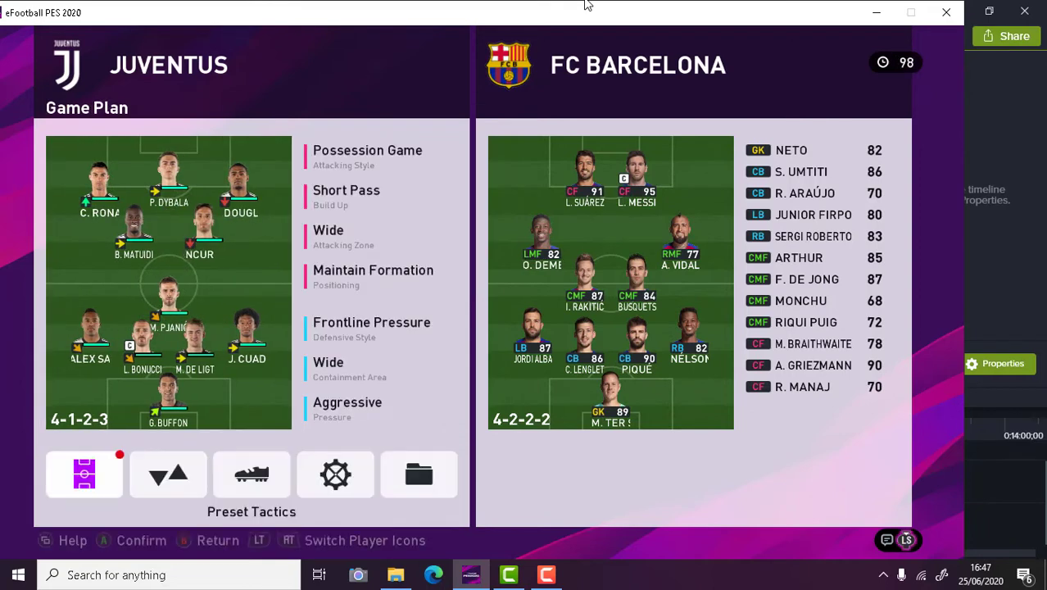
# - Swap the positions of P. Dybala and C. Ronaldo so that Ronaldo plays as the central forward
pyautogui.press('Return')
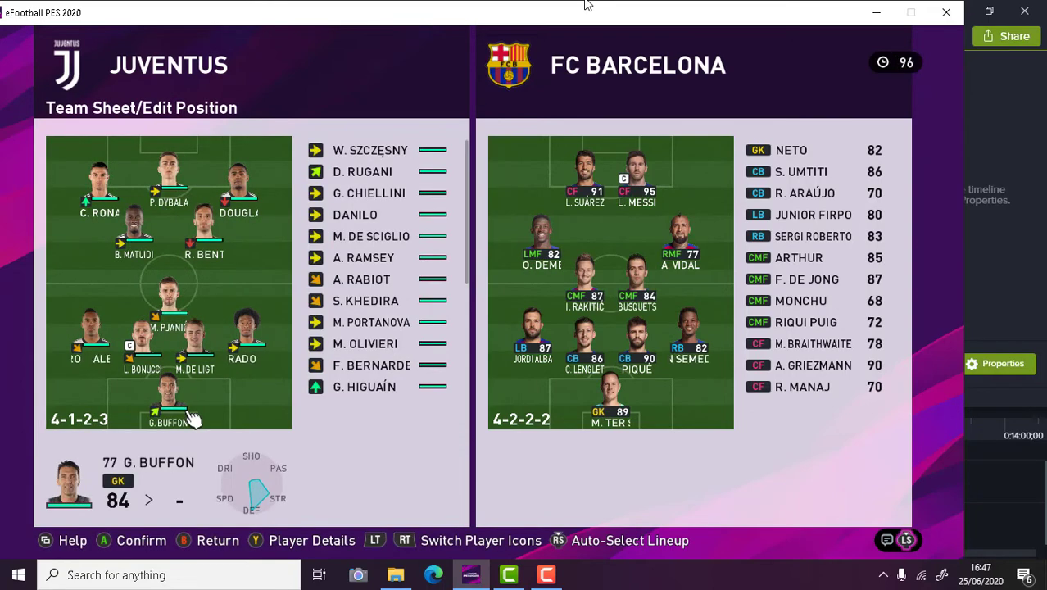
pyautogui.press('Up')
pyautogui.press('Up')
pyautogui.press('Return')
pyautogui.press('Right')
pyautogui.press('Return')
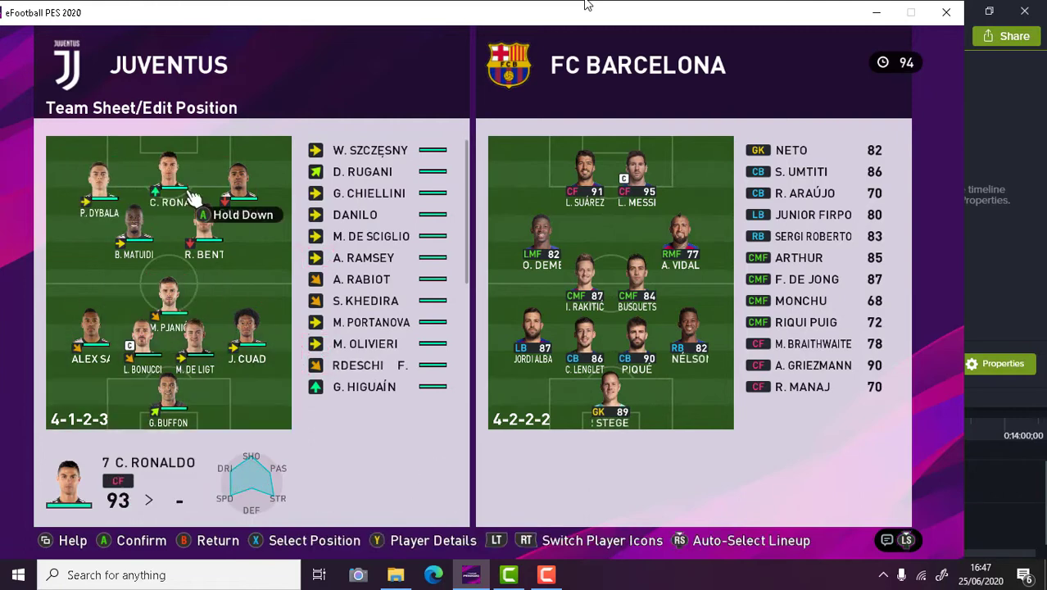
pyautogui.press('Left')
pyautogui.press('Down')
pyautogui.press('Right')
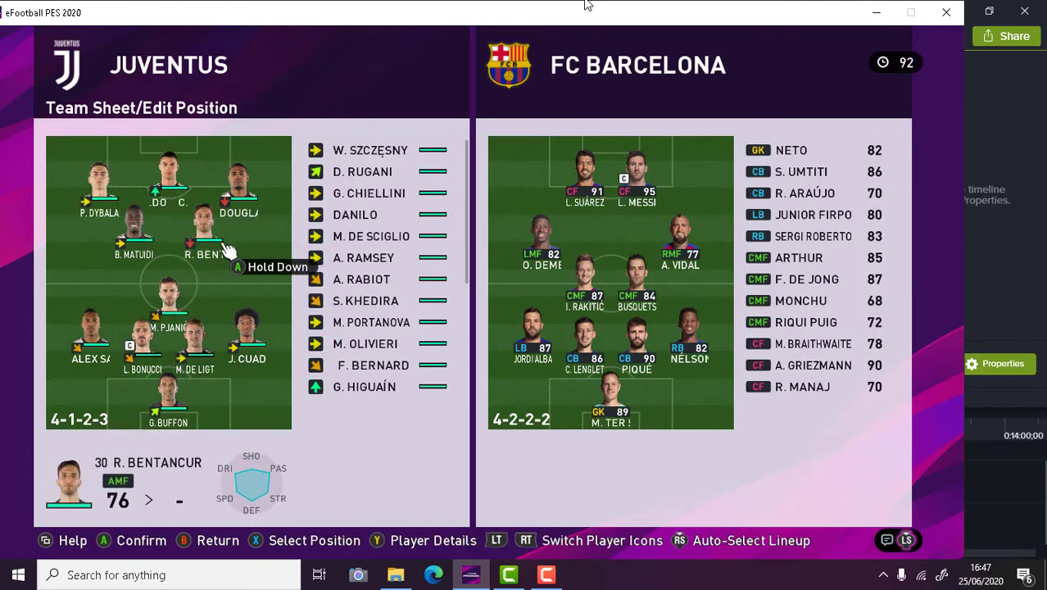
pyautogui.press('Up')
pyautogui.press('Escape')
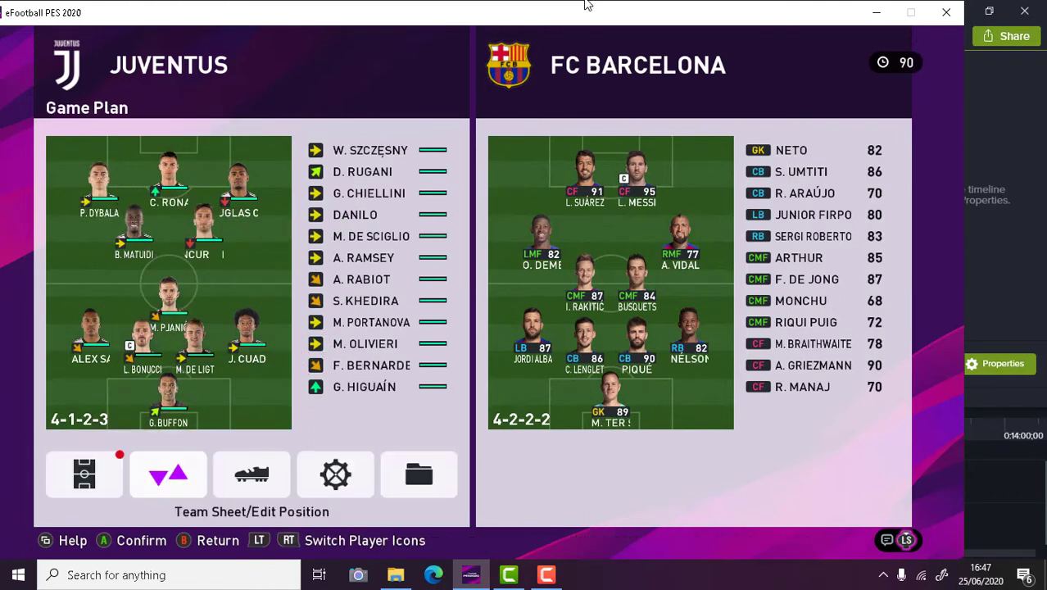
# - Set Juventus's formation to 4-4-2 (4-3-1-2) in the preset tactics
pyautogui.press('Right')
pyautogui.press('Return')
pyautogui.press('Down')
pyautogui.press('Down')
pyautogui.press('Down')
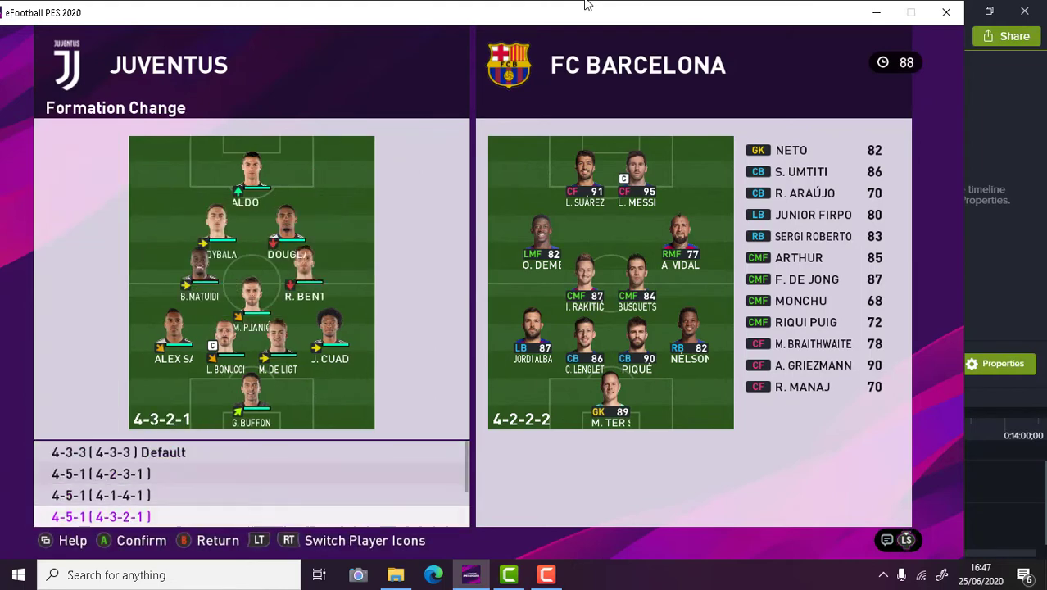
pyautogui.press('Down')
pyautogui.press('Down')
pyautogui.press('Return')
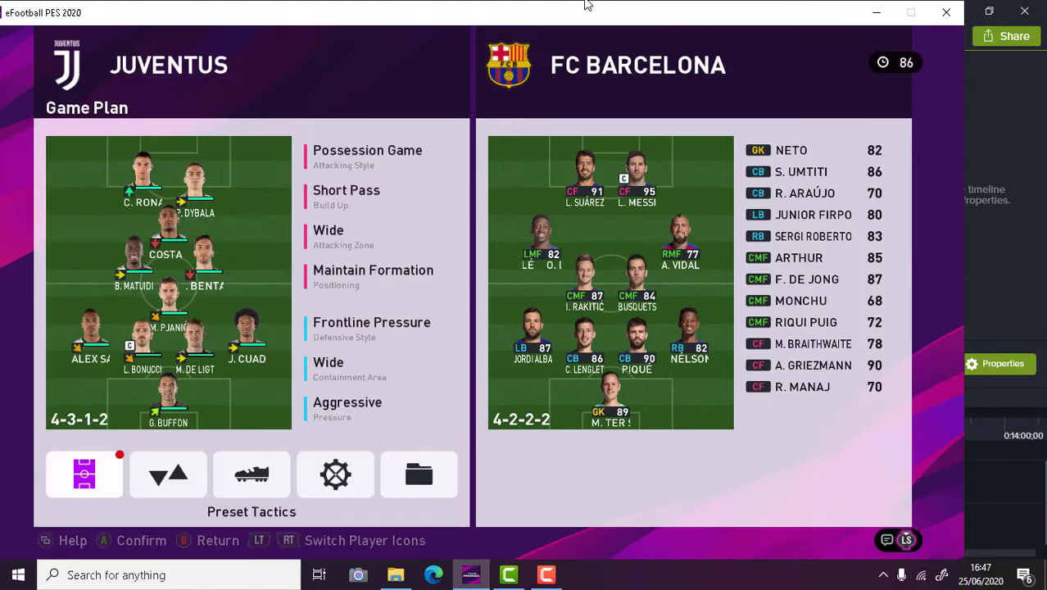
# - Swap Douglas Costa and P. Dybala on the team sheet, placing Dybala in attacking midfield
pyautogui.press('Right')
pyautogui.press('Return')
pyautogui.press('Up')
pyautogui.press('Up')
pyautogui.press('Up')
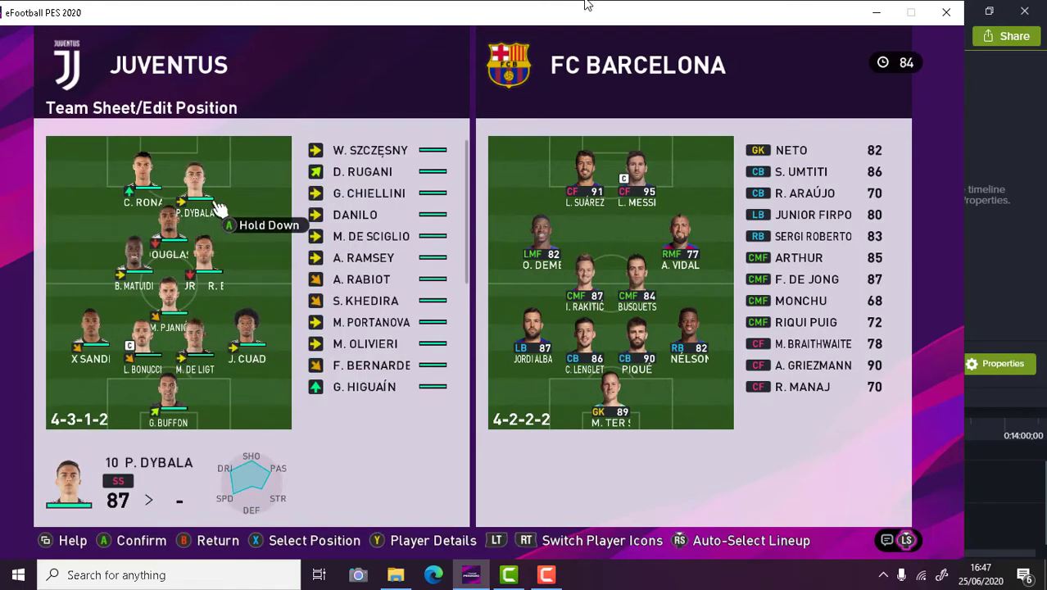
pyautogui.press('Down')
pyautogui.press('Up')
pyautogui.press('Down')
pyautogui.press('Return')
pyautogui.press('Up')
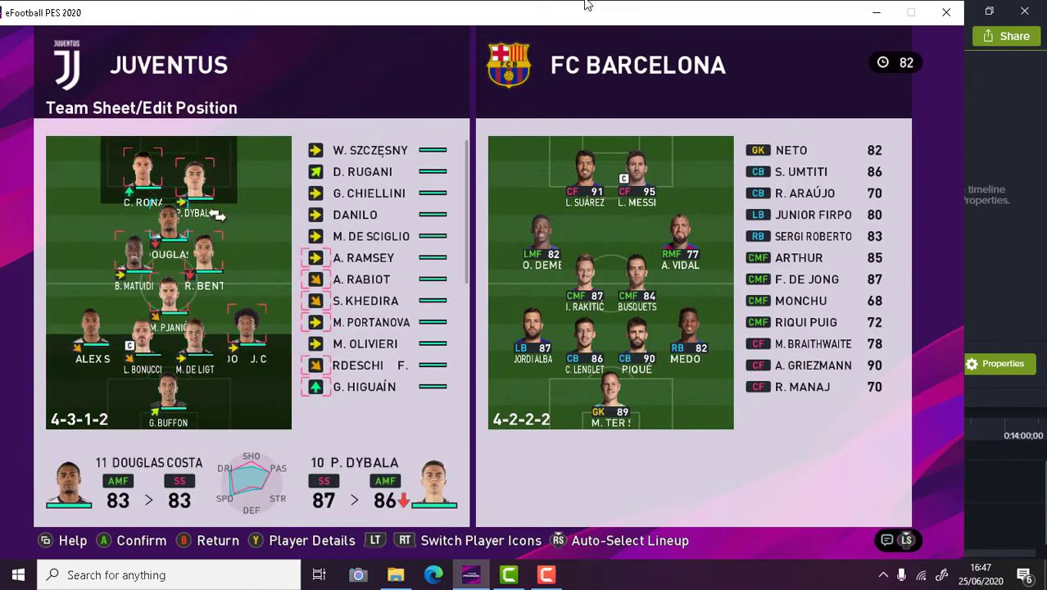
pyautogui.press('Return')
# - Replace Douglas Costa with G. Higuaín as Juventus's second striker, and move the selection to R. Bentancur
pyautogui.press('Down')
pyautogui.press('Right')
pyautogui.press('Down')
pyautogui.press('Down')
pyautogui.press('Down')
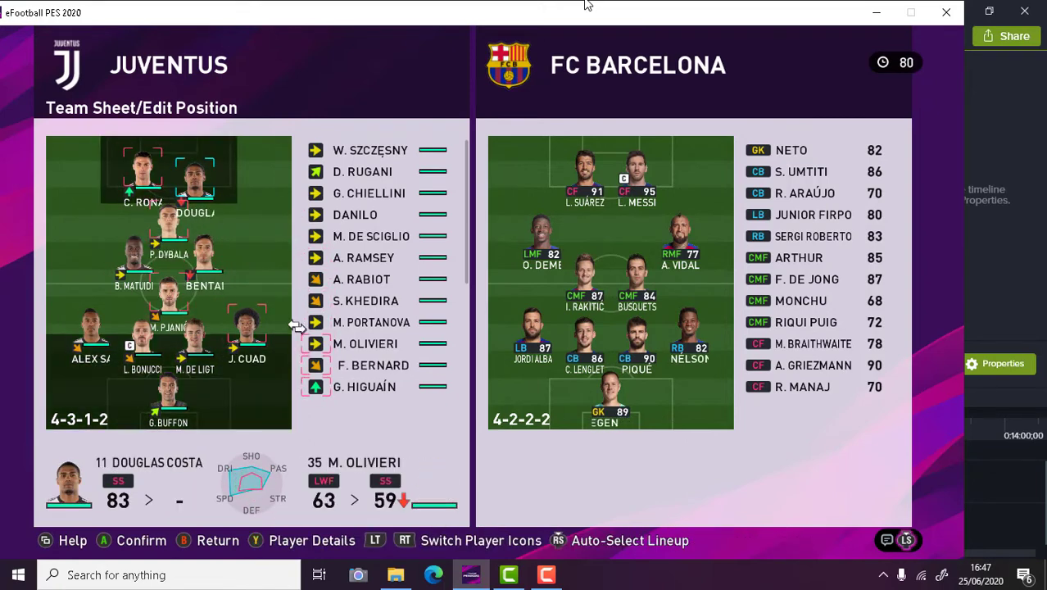
pyautogui.press('Down')
pyautogui.press('Down')
pyautogui.press('Return')
pyautogui.press('Up')
pyautogui.press('Up')
pyautogui.press('Up')
pyautogui.press('Up')
pyautogui.press('Up')
pyautogui.press('Up')
pyautogui.press('Left')
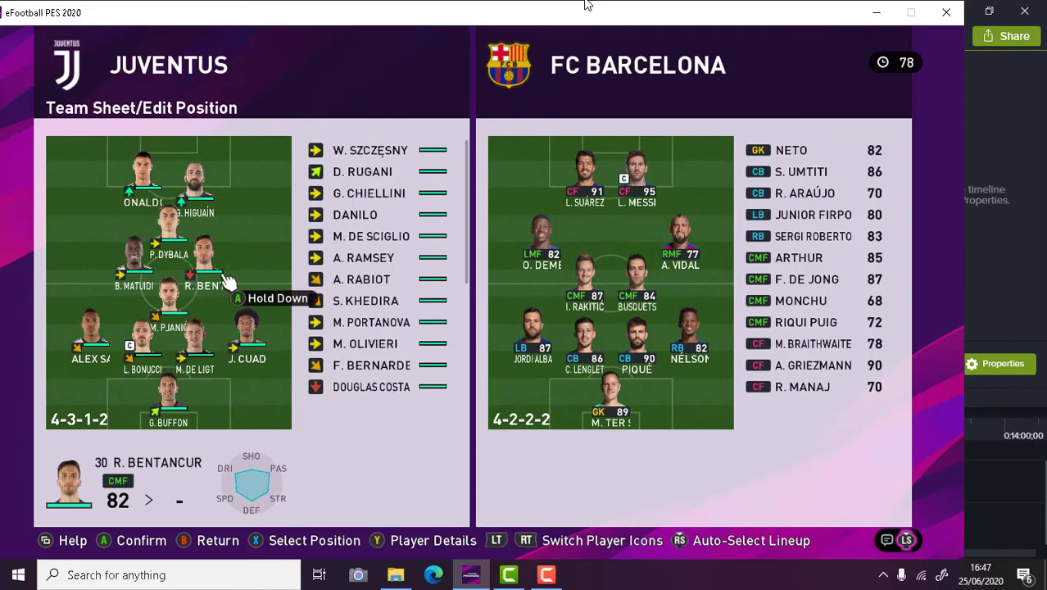
# - Swap C. Ronaldo and G. Higuaín between Juventus's two striker positions
pyautogui.press('Up')
pyautogui.press('Return')
pyautogui.press('Left')
pyautogui.press('Return')
# - Compare R. Bentancur with the midfielders on the bench and replace him with A. Ramsey
pyautogui.press('Down')
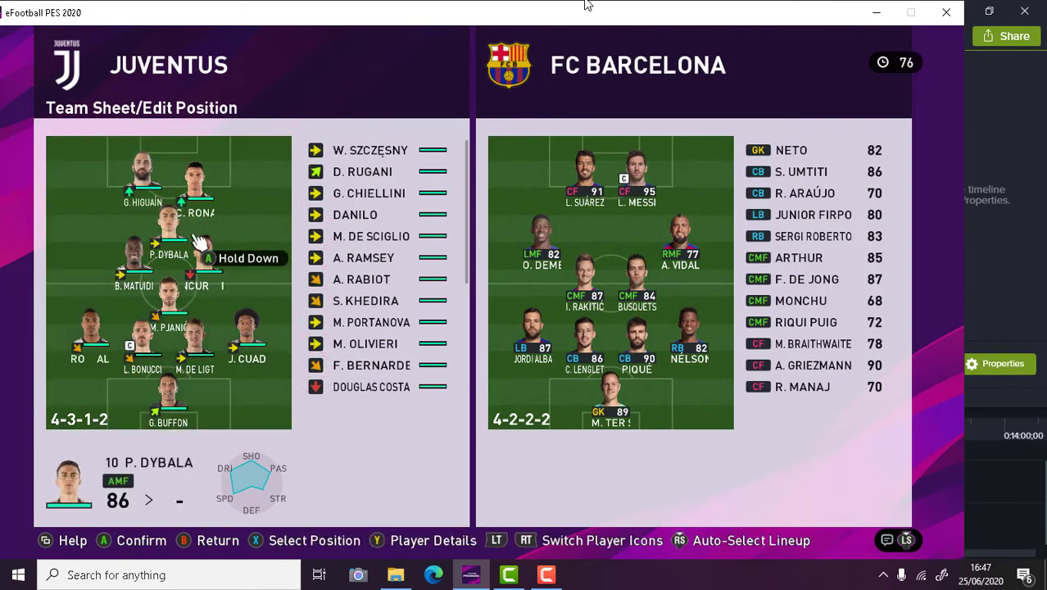
pyautogui.press('Return')
pyautogui.press('Down')
pyautogui.press('Right')
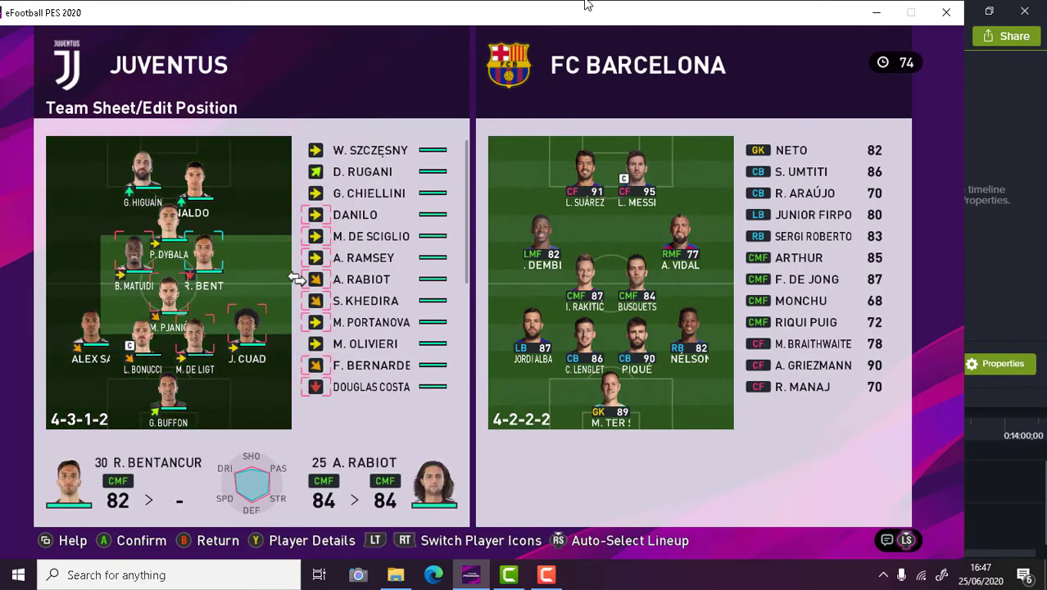
pyautogui.press('Down')
pyautogui.press('Down')
pyautogui.press('Up')
pyautogui.press('Up')
pyautogui.press('Up')
pyautogui.press('Up')
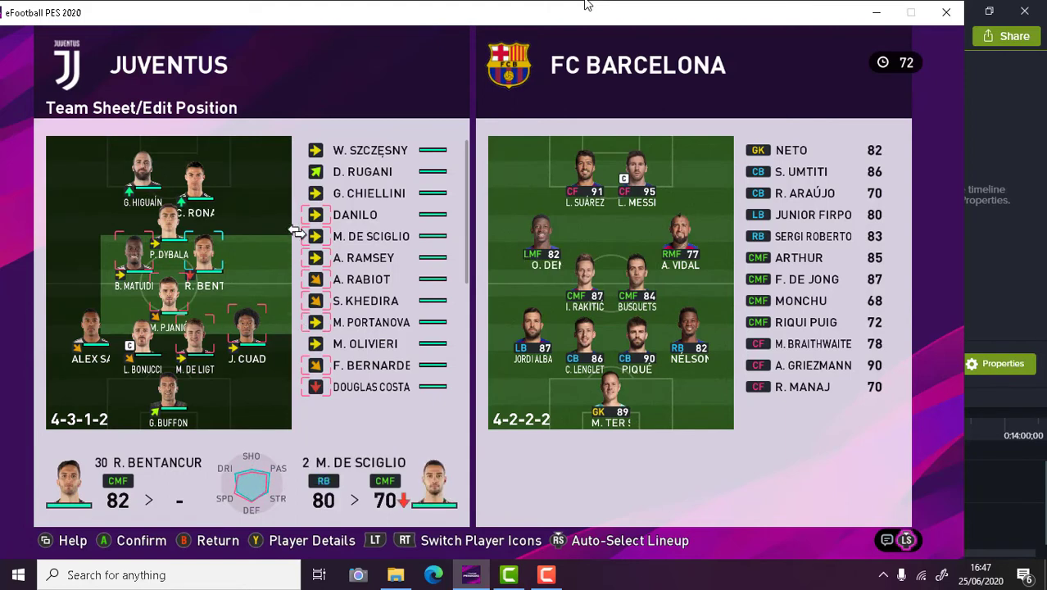
pyautogui.press('Down')
pyautogui.press('Down')
pyautogui.press('Down')
pyautogui.press('Down')
pyautogui.press('Up')
pyautogui.press('Up')
pyautogui.press('Up')
pyautogui.press('Up')
pyautogui.press('Up')
pyautogui.press('Down')
pyautogui.press('Down')
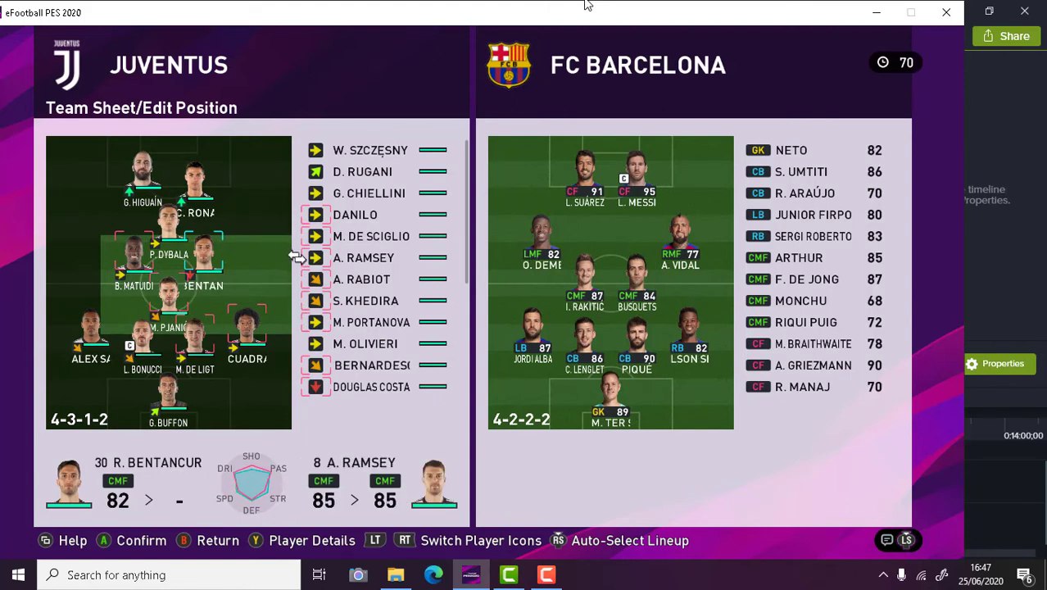
pyautogui.press('Down')
pyautogui.press('Left')
pyautogui.press('Right')
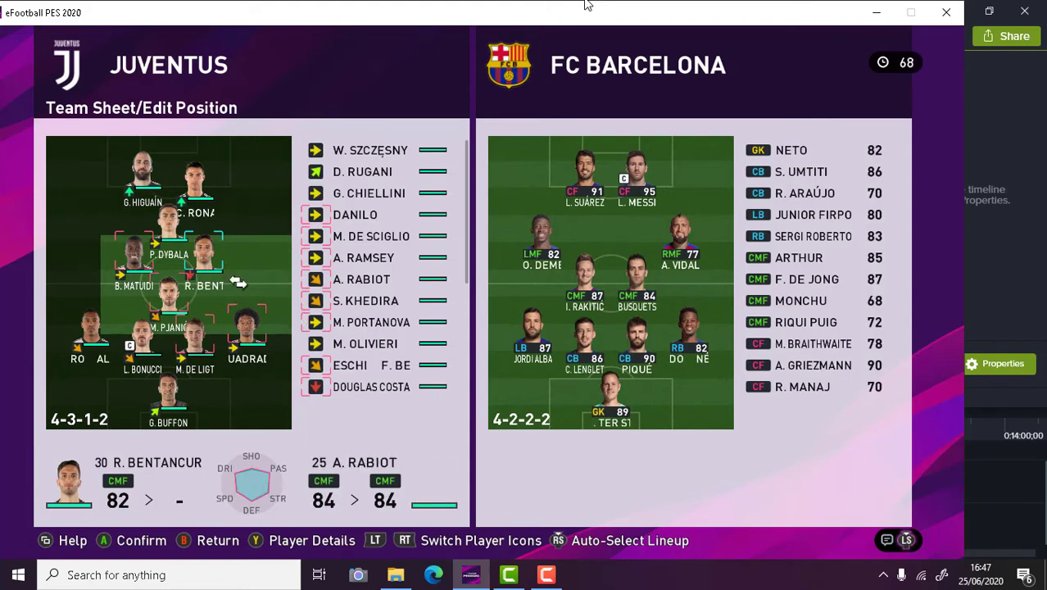
pyautogui.press('Up')
pyautogui.press('Return')
# - Replace centre back L. Bonucci with D. Rugani from the substitutes
pyautogui.press('Up')
pyautogui.press('Up')
pyautogui.press('Up')
pyautogui.press('Up')
pyautogui.press('Return')
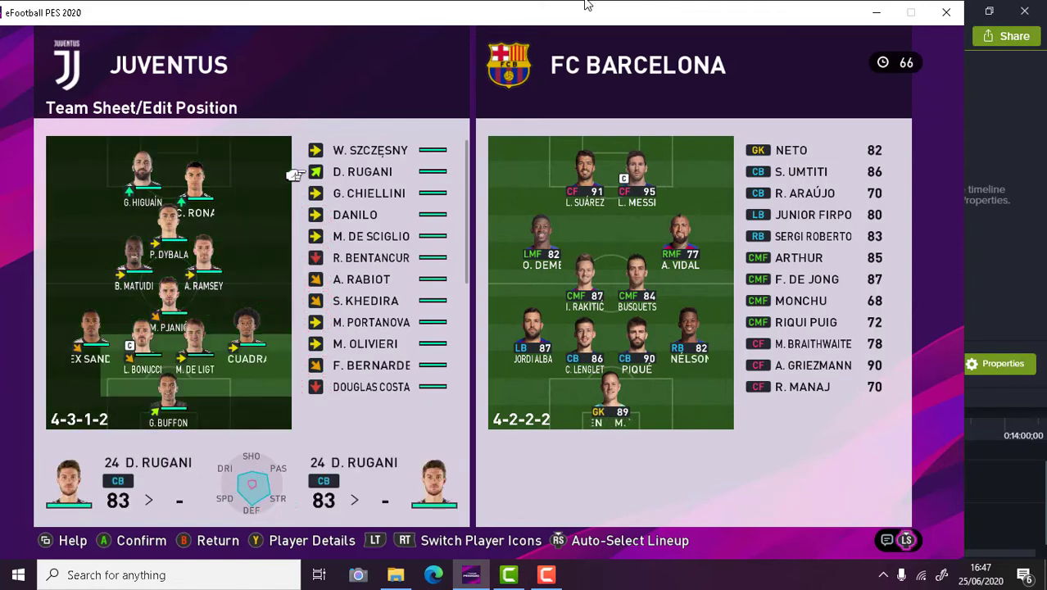
pyautogui.press('Down')
pyautogui.press('Down')
pyautogui.press('Down')
pyautogui.press('Left')
pyautogui.press('Left')
pyautogui.press('Right')
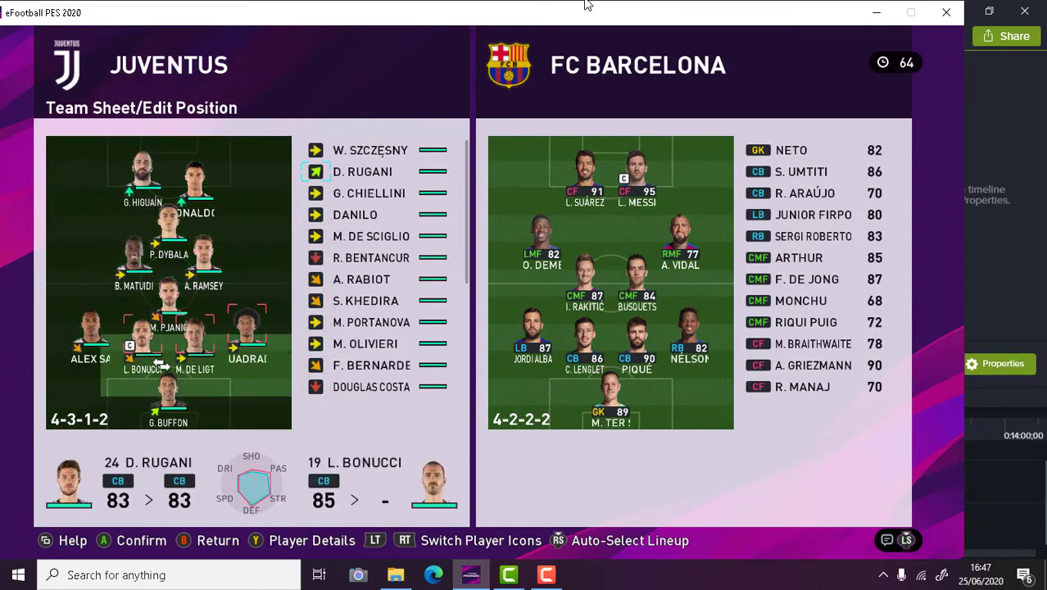
pyautogui.press('Return')
pyautogui.press('Right')
pyautogui.press('Right')
pyautogui.press('Up')
pyautogui.press('Up')
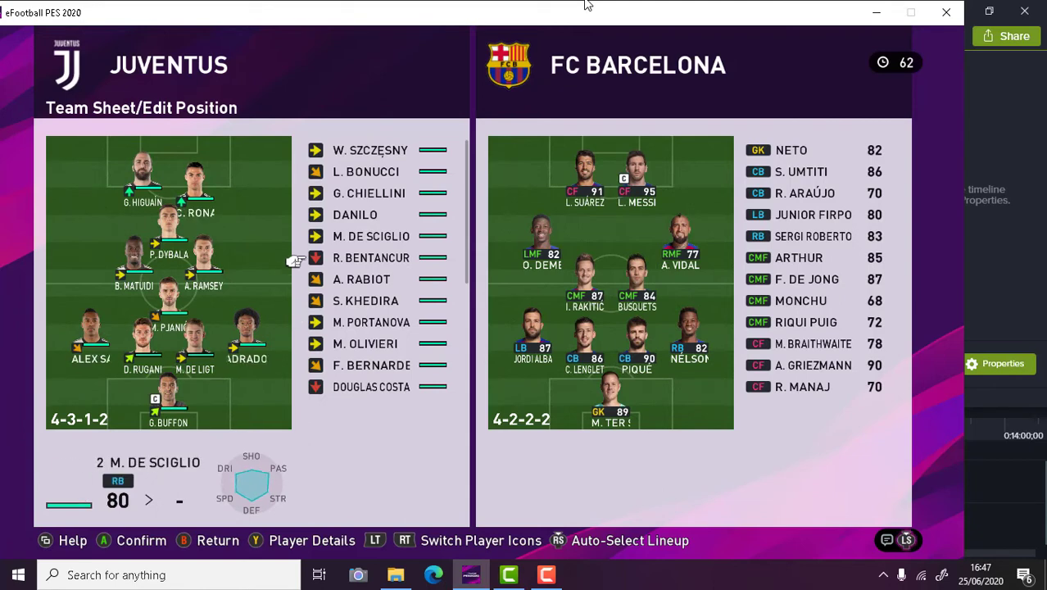
pyautogui.press('Up')
pyautogui.press('Up')
pyautogui.press('Down')
pyautogui.press('Return')
pyautogui.press('Escape')
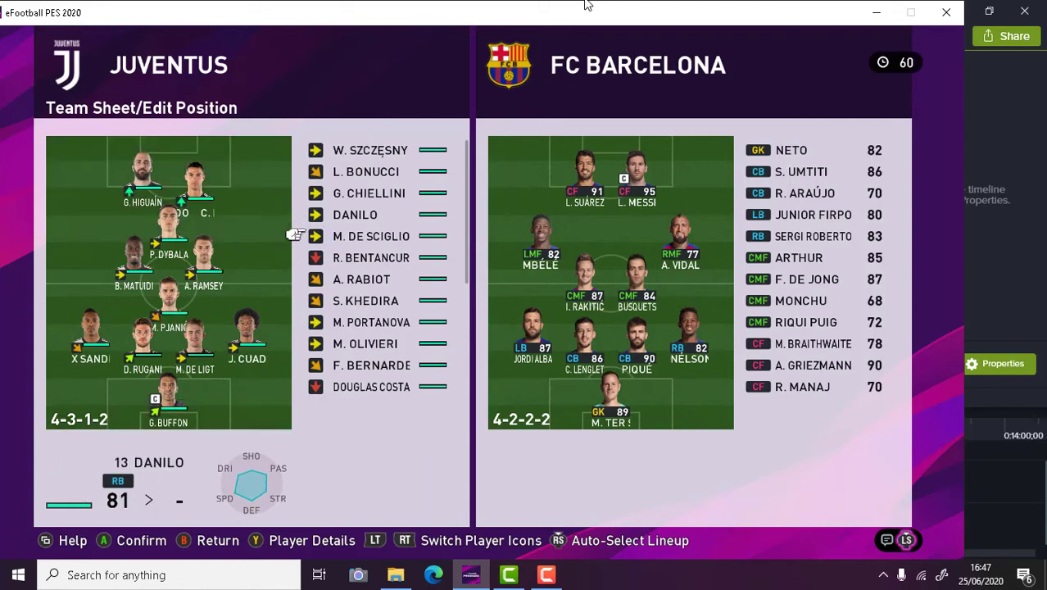
pyautogui.press('Up')
pyautogui.press('Return')
pyautogui.press('Escape')
pyautogui.press('Return')
pyautogui.press('Escape')
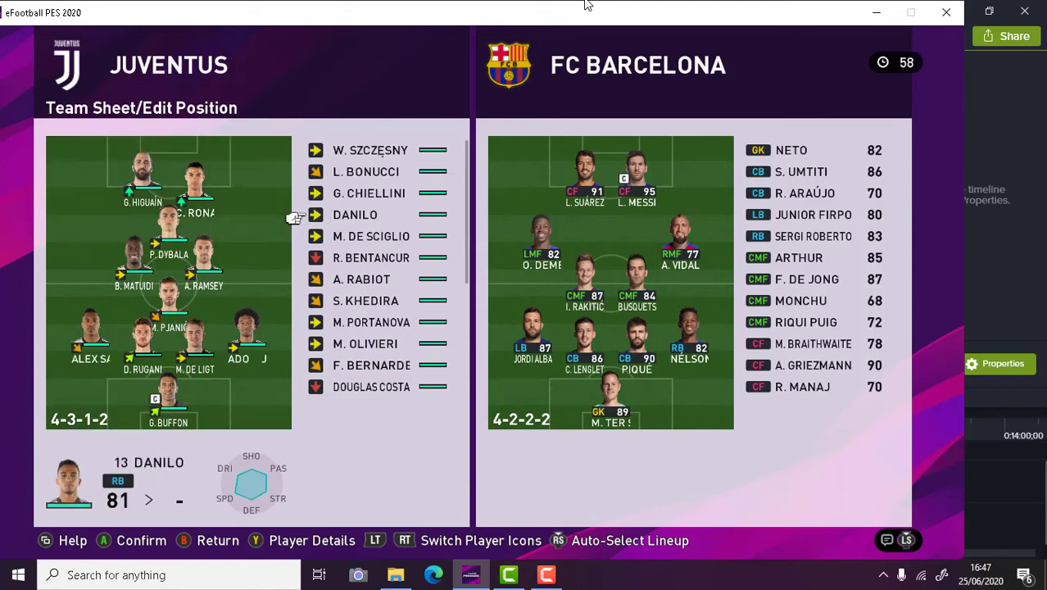
# - Replace left back Alex Sandro with Danilo from the substitutes
pyautogui.press('Down')
pyautogui.press('Up')
pyautogui.press('Return')
pyautogui.press('Down')
pyautogui.press('Down')
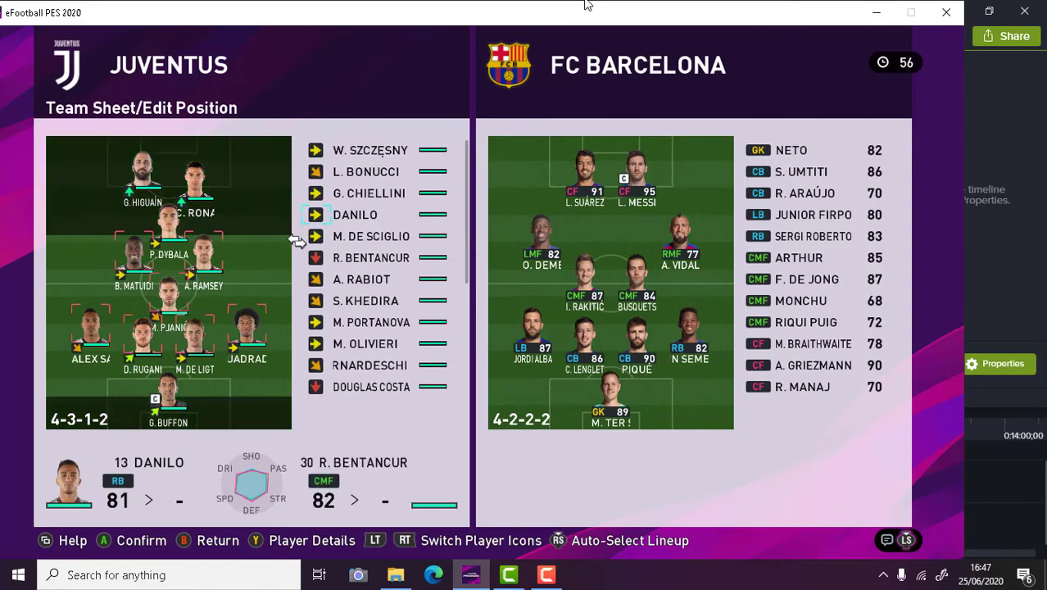
pyautogui.press('Left')
pyautogui.press('Left')
pyautogui.press('Return')
# - Look through Juventus's substitutes and reserves for further lineup options
pyautogui.press('Right')
pyautogui.press('Right')
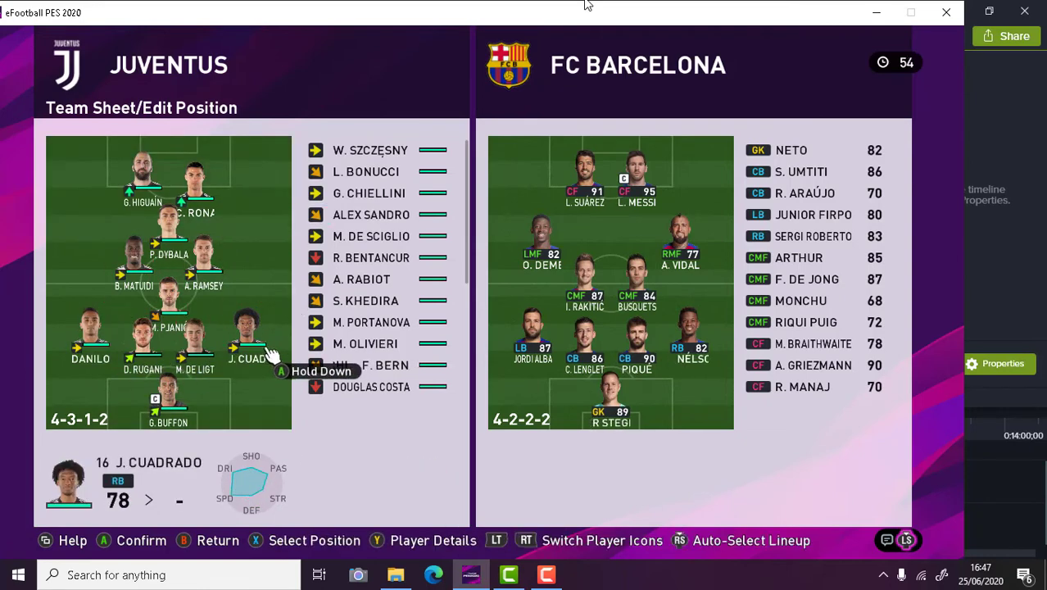
pyautogui.press('Right')
pyautogui.press('Down')
pyautogui.press('Down')
pyautogui.press('Down')
pyautogui.press('Down')
pyautogui.press('Down')
pyautogui.press('Up')
pyautogui.press('Up')
pyautogui.press('Up')
pyautogui.press('Up')
pyautogui.press('Up')
pyautogui.press('Up')
pyautogui.press('Up')
pyautogui.press('Up')
pyautogui.press('Up')
pyautogui.press('Up')
pyautogui.press('Up')
pyautogui.press('Up')
pyautogui.press('Up')
pyautogui.press('Up')
pyautogui.press('Up')
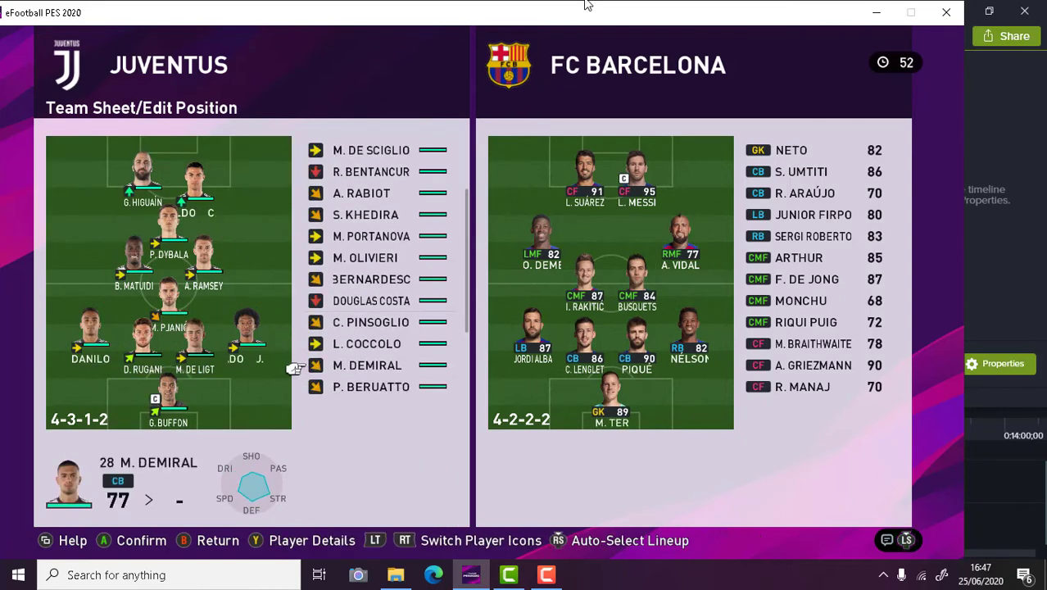
pyautogui.press('Down')
pyautogui.press('Down')
pyautogui.press('Down')
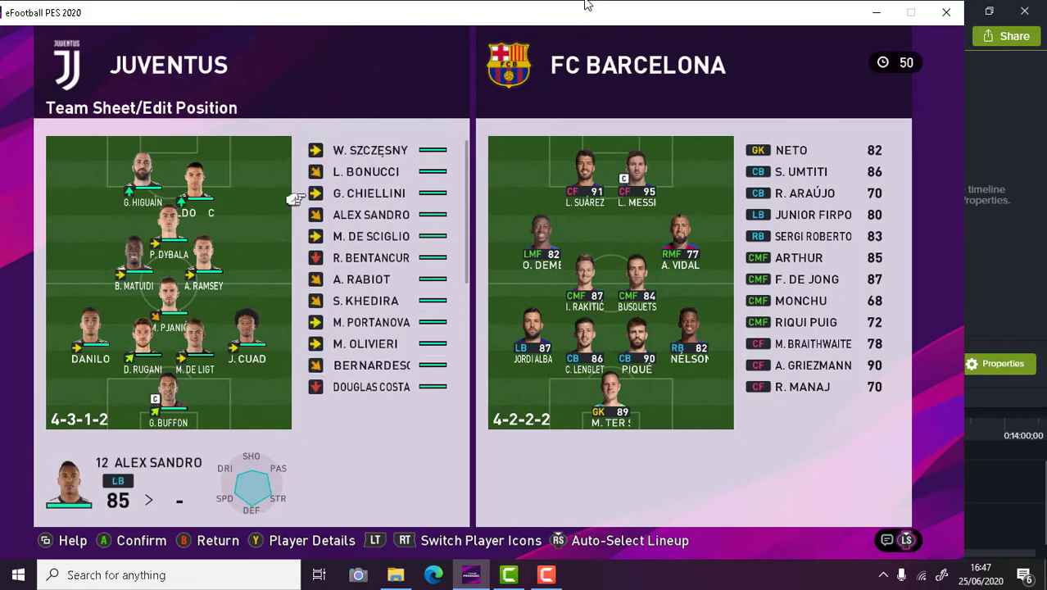
pyautogui.press('Left')
pyautogui.press('Down')
pyautogui.press('Escape')
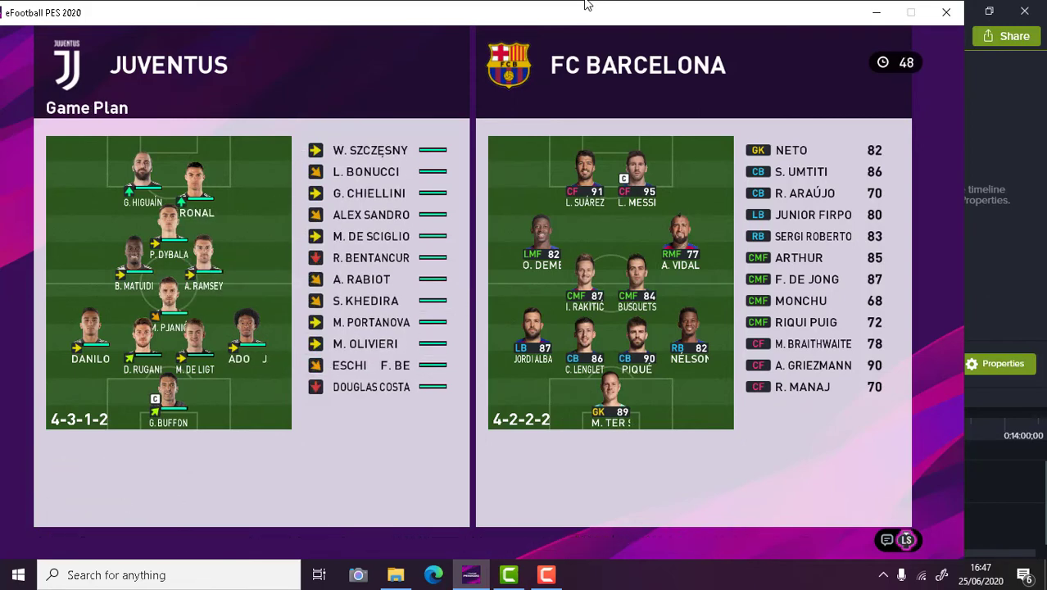
pyautogui.press('Return')
pyautogui.press('Down')
pyautogui.press('Up')
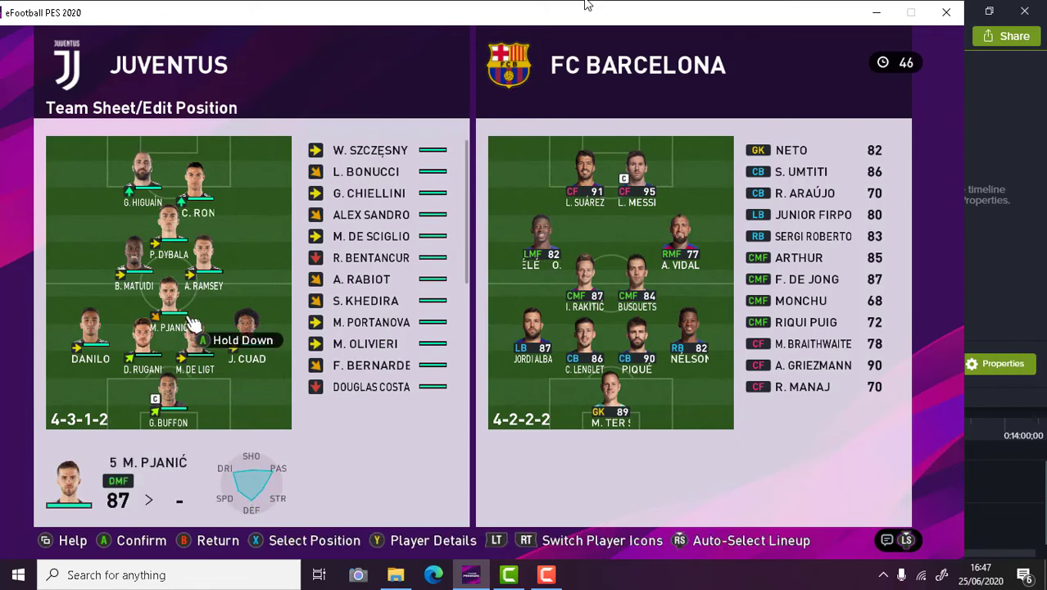
pyautogui.press('Return')
pyautogui.press('Right')
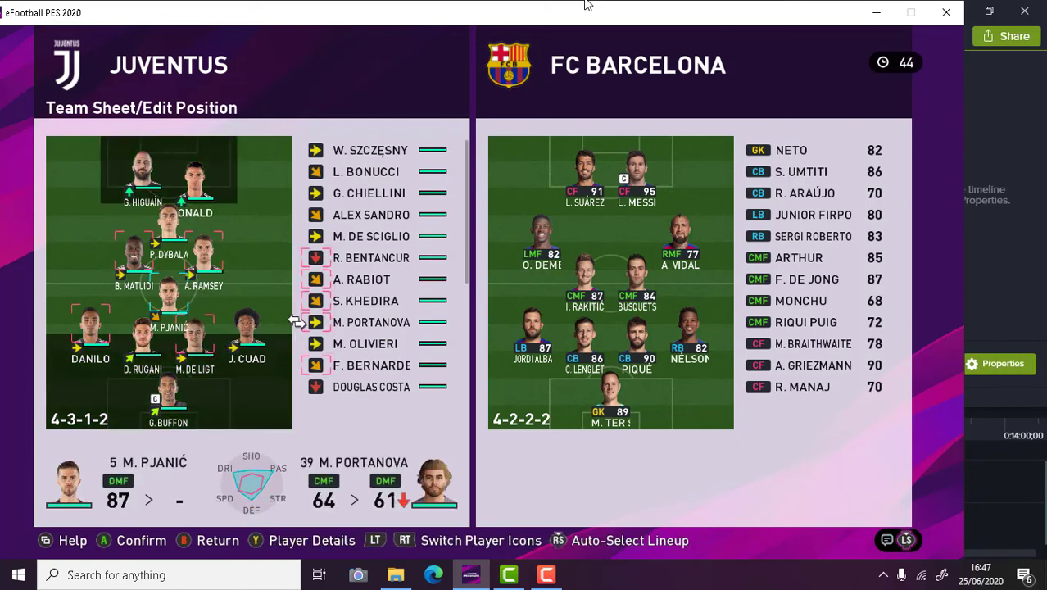
pyautogui.press('Up')
pyautogui.press('Up')
pyautogui.press('Left')
pyautogui.press('Down')
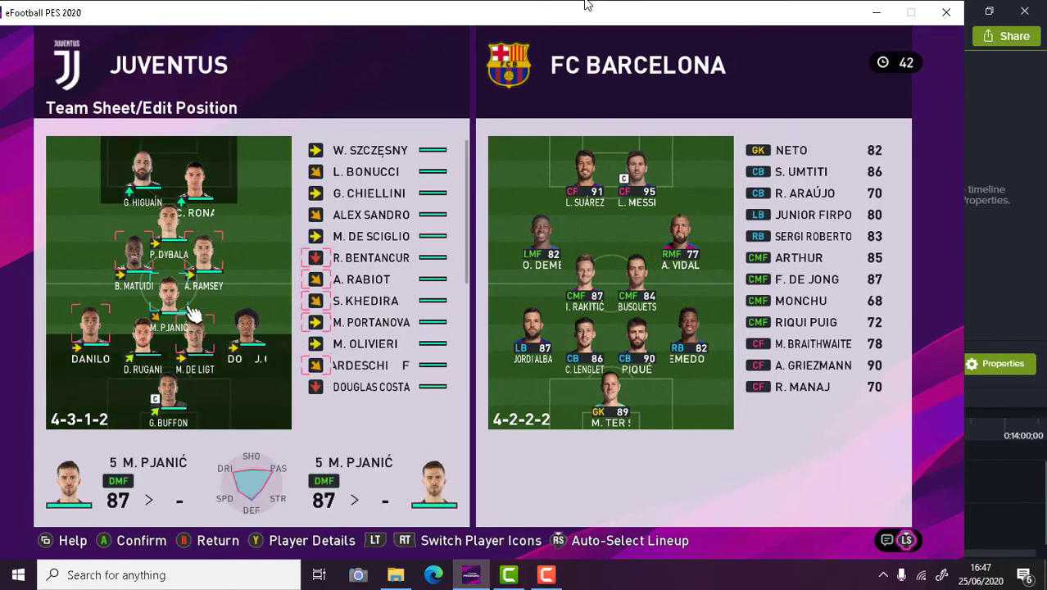
pyautogui.press('Escape')
# - Swap B. Matuidi and M. Pjanić so that Matuidi plays as the defensive midfielder
pyautogui.press('Left')
pyautogui.press('Up')
pyautogui.press('Return')
pyautogui.press('Up')
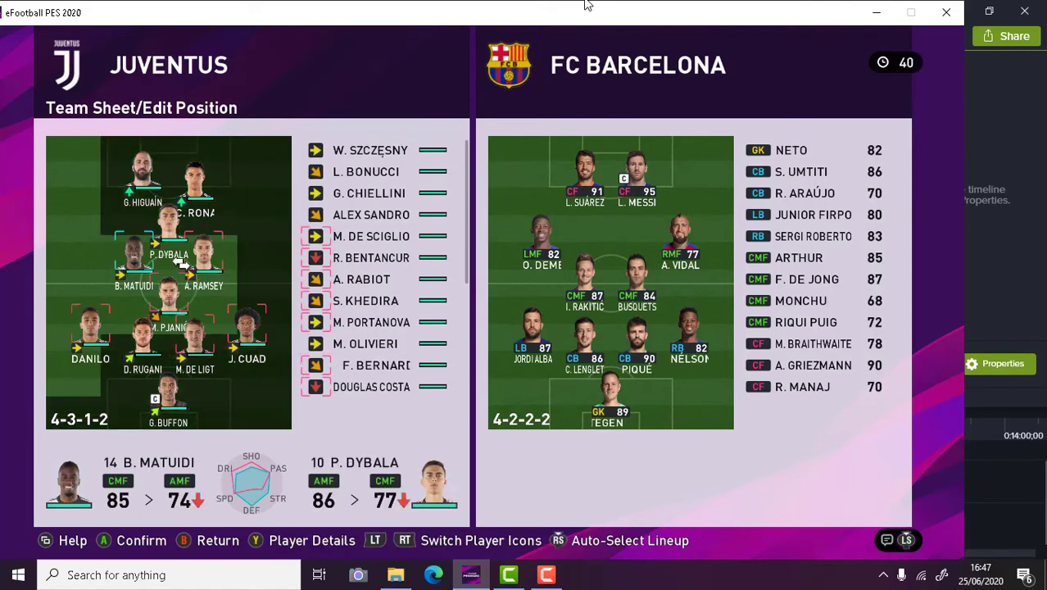
pyautogui.press('Down')
pyautogui.press('Return')
# - Compare M. Pjanić with the bench and reserve players, and replace him in central midfield with Wesley
pyautogui.press('Left')
pyautogui.press('Up')
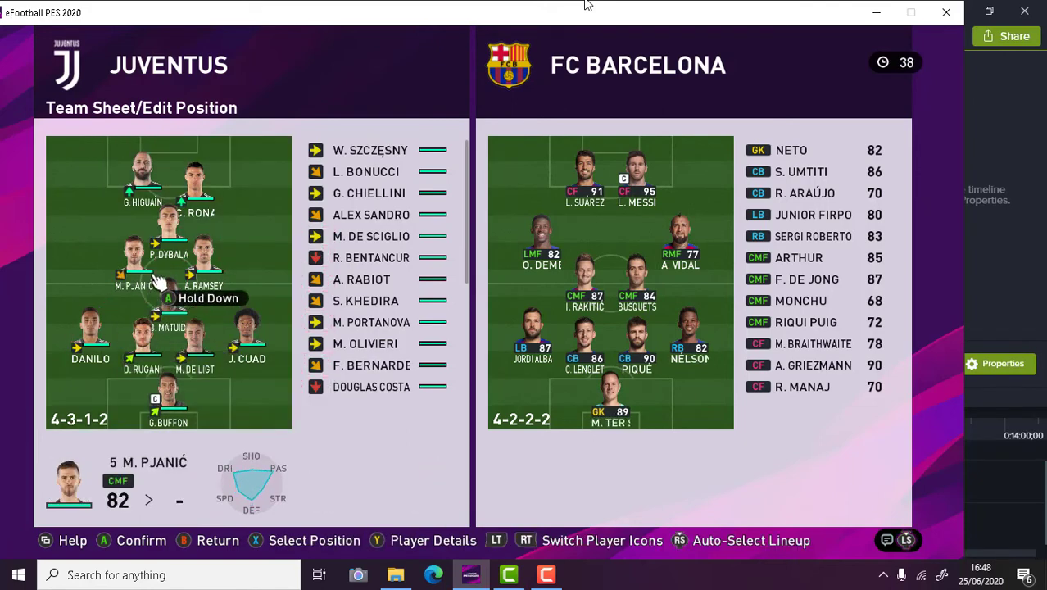
pyautogui.press('Return')
pyautogui.press('Right')
pyautogui.press('Right')
pyautogui.press('Up')
pyautogui.press('Up')
pyautogui.press('Down')
pyautogui.press('Down')
pyautogui.press('Down')
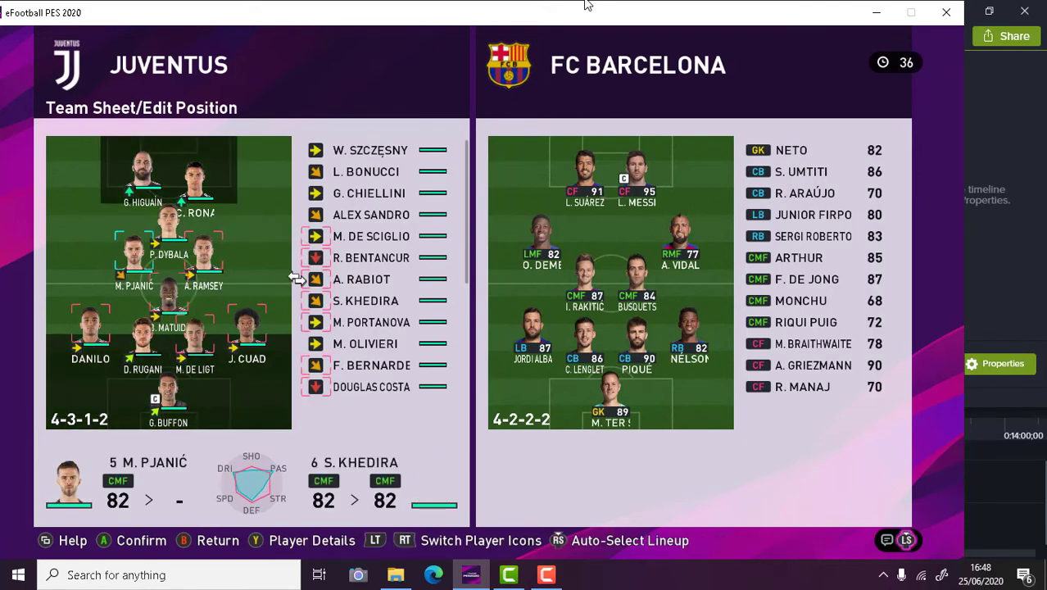
pyautogui.press('Down')
pyautogui.press('Down')
pyautogui.press('Down')
pyautogui.press('Down')
pyautogui.press('Down')
pyautogui.press('Down')
pyautogui.press('Down')
pyautogui.press('Down')
pyautogui.press('Down')
pyautogui.press('Down')
pyautogui.press('Down')
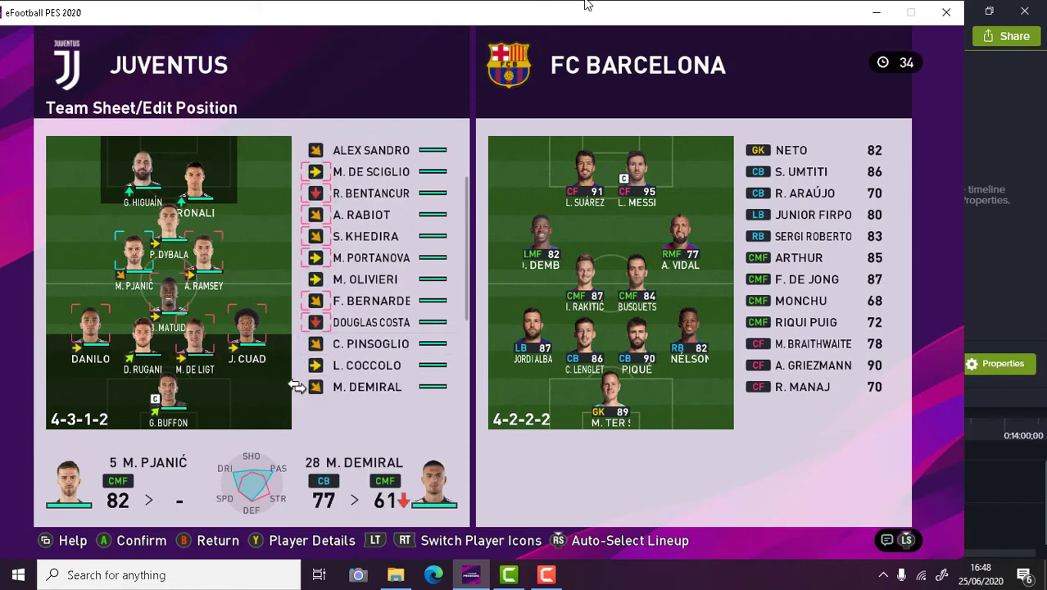
pyautogui.press('Up')
pyautogui.press('Up')
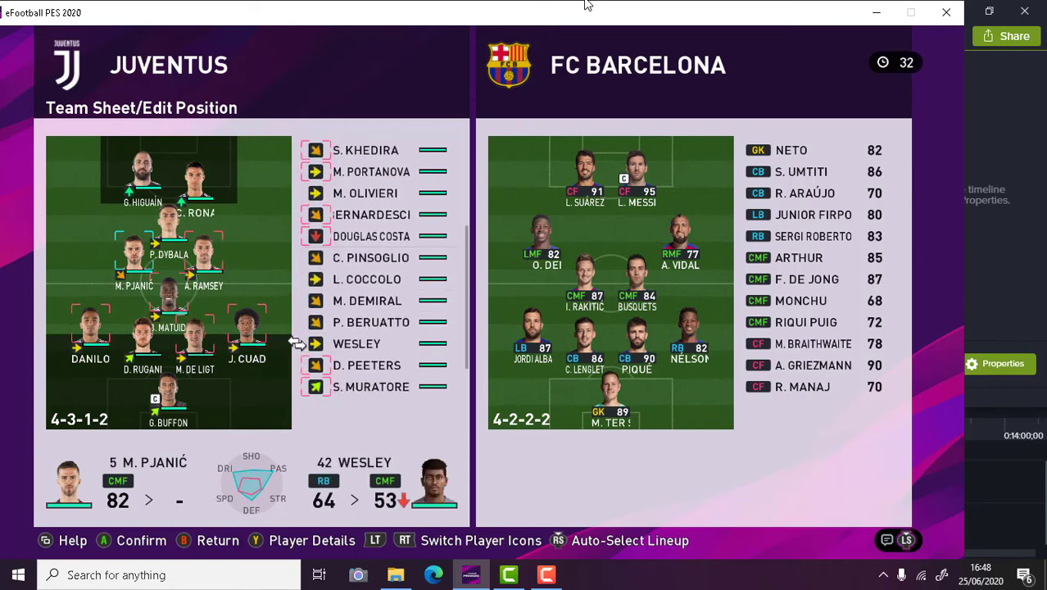
pyautogui.press('Return')
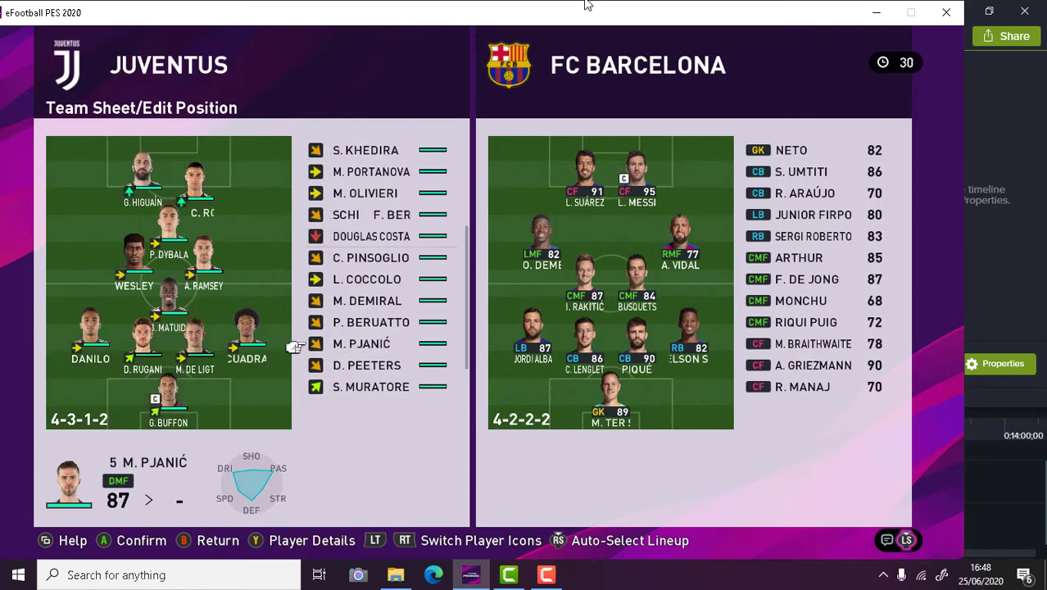
# - Swap Wesley and A. Ramsey between the two central midfield positions
pyautogui.press('Left')
pyautogui.press('Up')
pyautogui.press('Left')
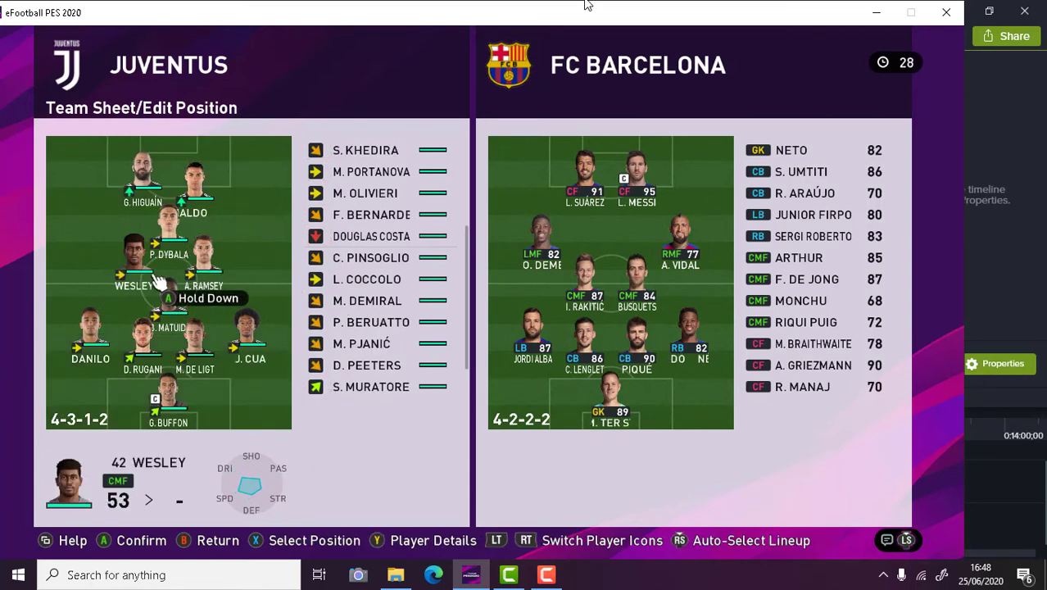
pyautogui.press('Return')
pyautogui.press('Return')
pyautogui.press('Return')
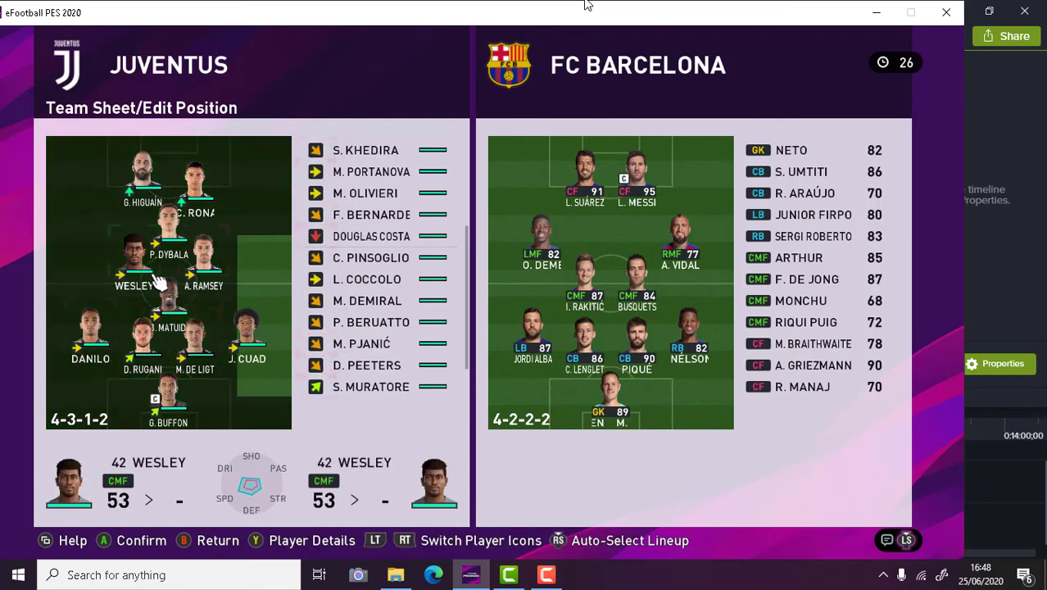
pyautogui.press('Up')
pyautogui.press('Down')
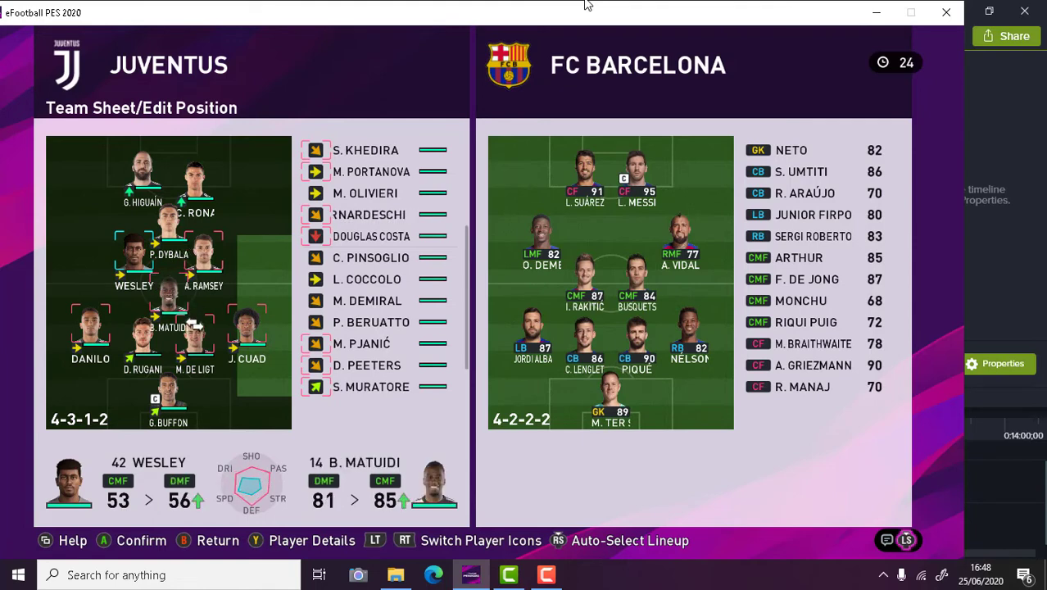
pyautogui.press('Up')
pyautogui.press('Right')
pyautogui.press('Return')
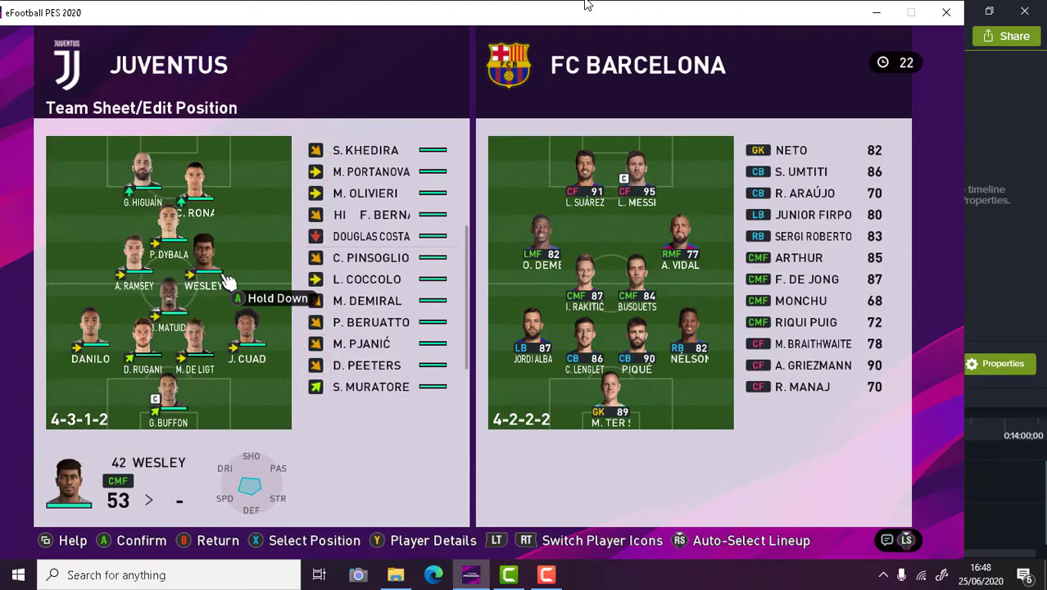
# - Shift Wesley and A. Ramsey slightly wider and farther forward on the pitch, toward opposite flanks
pyautogui.press('Return')
pyautogui.press('Up')
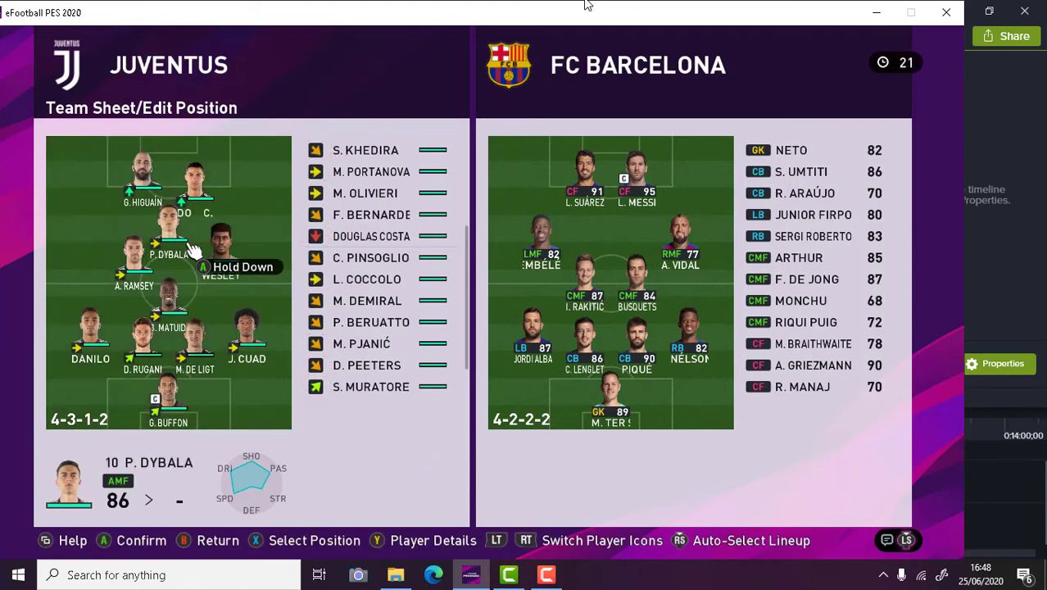
pyautogui.press('Up')
pyautogui.press('Down')
pyautogui.press('Return')
pyautogui.press('Down')
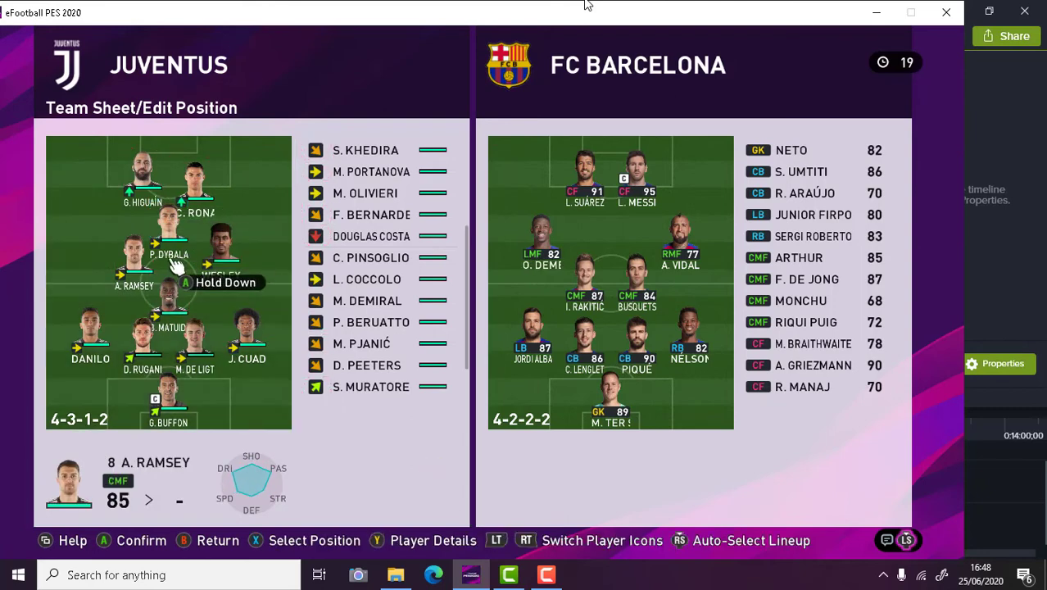
pyautogui.press('Return')
pyautogui.press('Return')
pyautogui.press('Left')
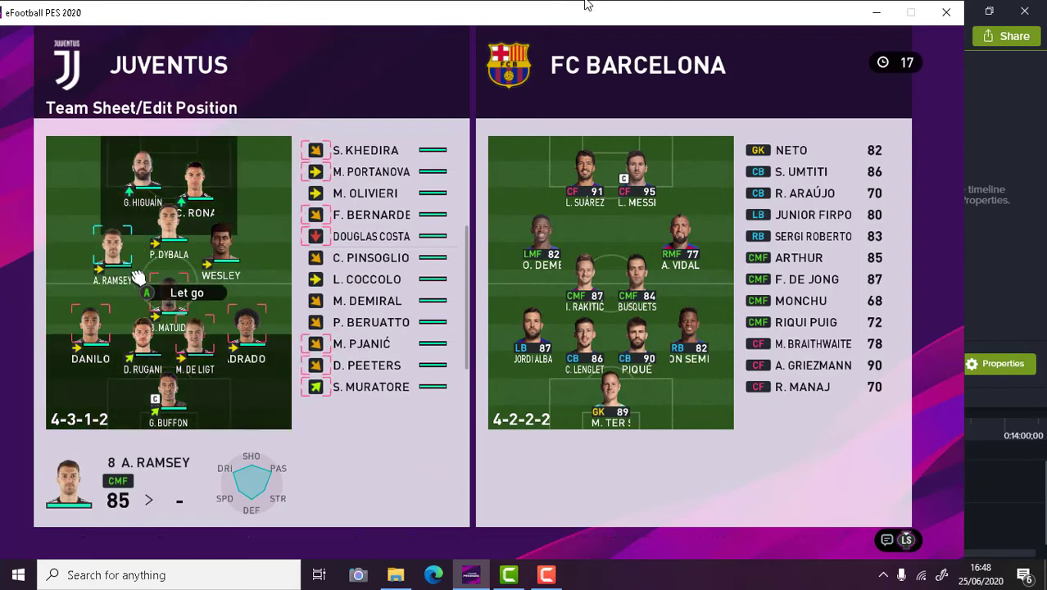
# - Leave Juventus's game plan and kick off the match against FC Barcelona
pyautogui.press('Escape')
pyautogui.press('Escape')
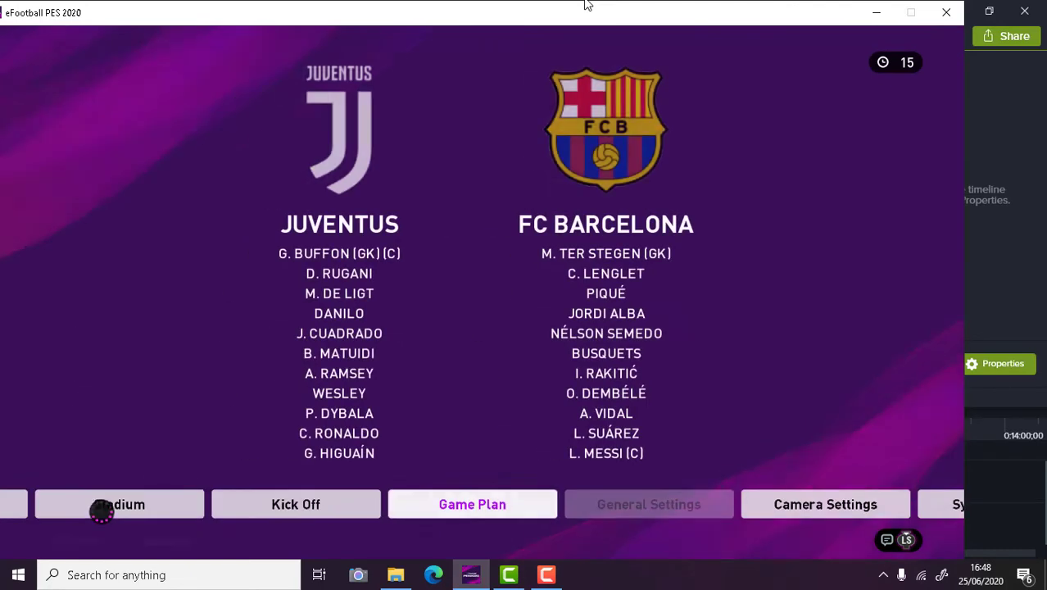
pyautogui.press('Left')
pyautogui.press('Return')
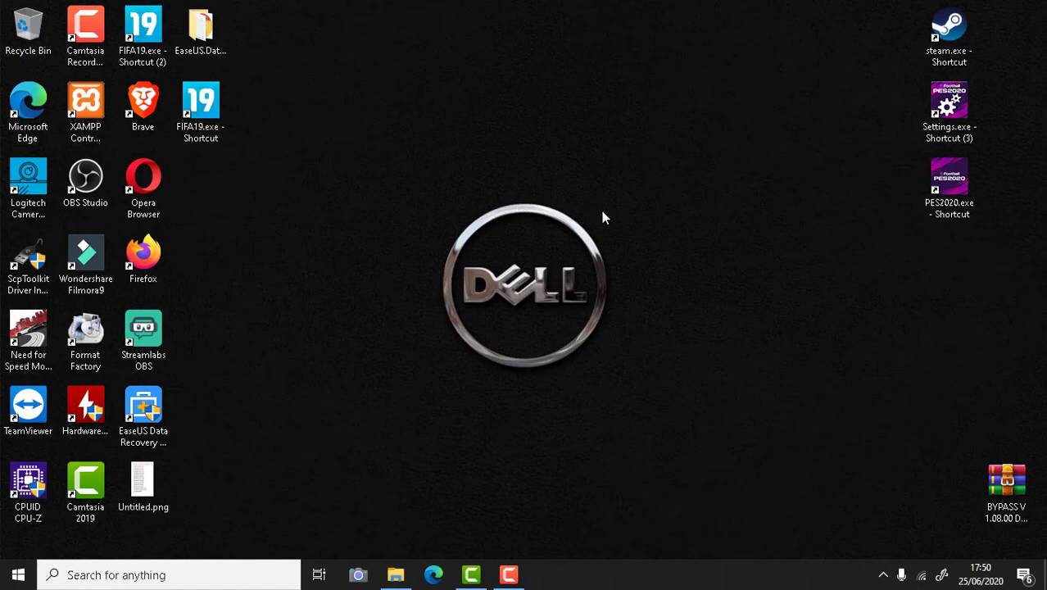
pyautogui.rightClick(653, 249)
pyautogui.click(694, 294)
pyautogui.moveTo(508, 575)
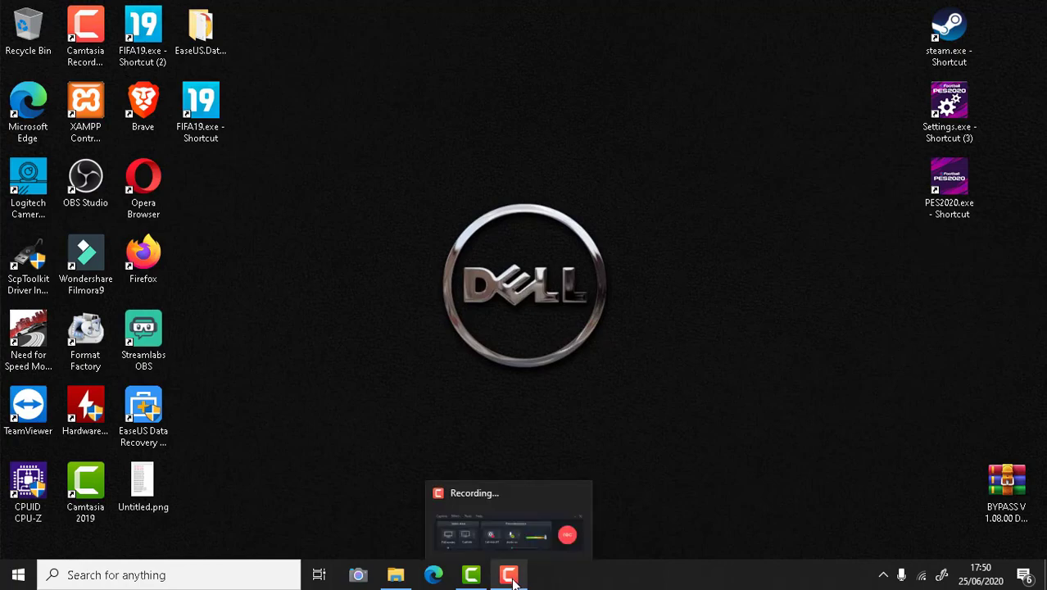